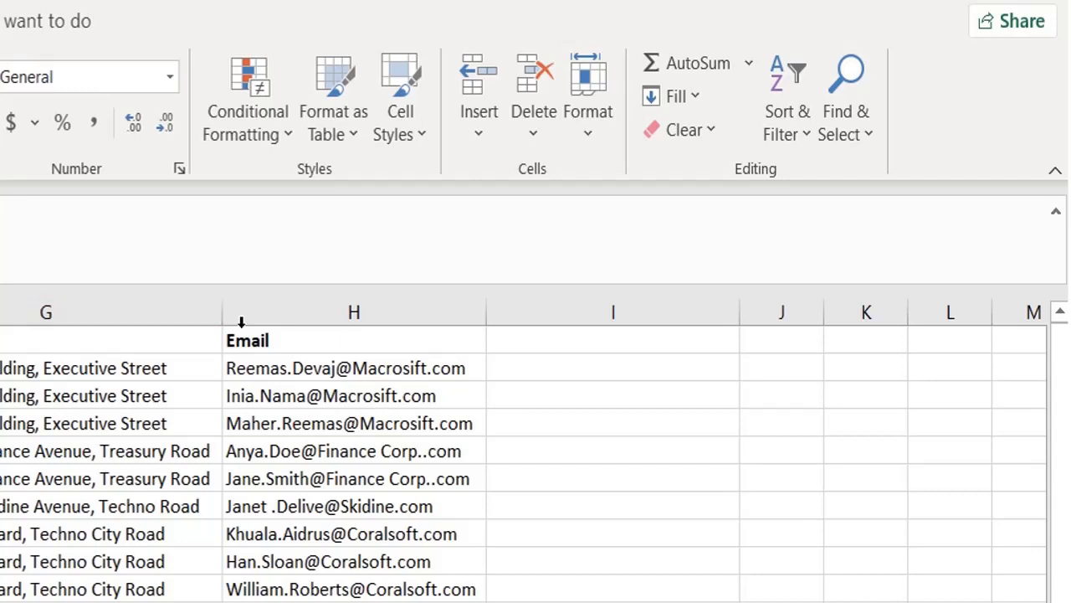
Open the Custom Sort dialog for the contact table and review the columns available to sort by
{"action": "left_click", "coordinate": [795, 136]}
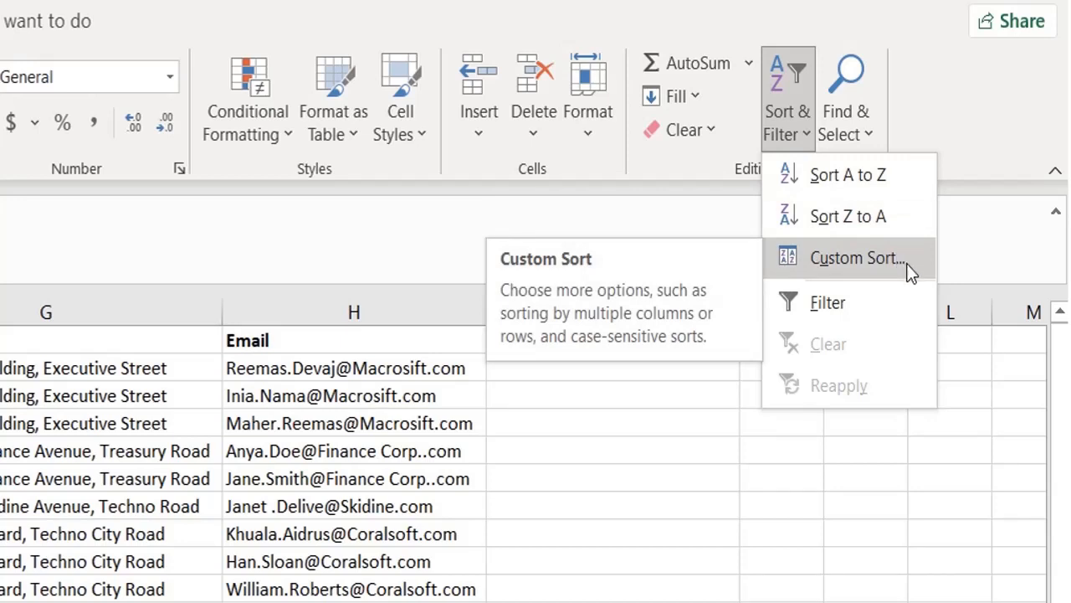
{"action": "left_click", "coordinate": [857, 258]}
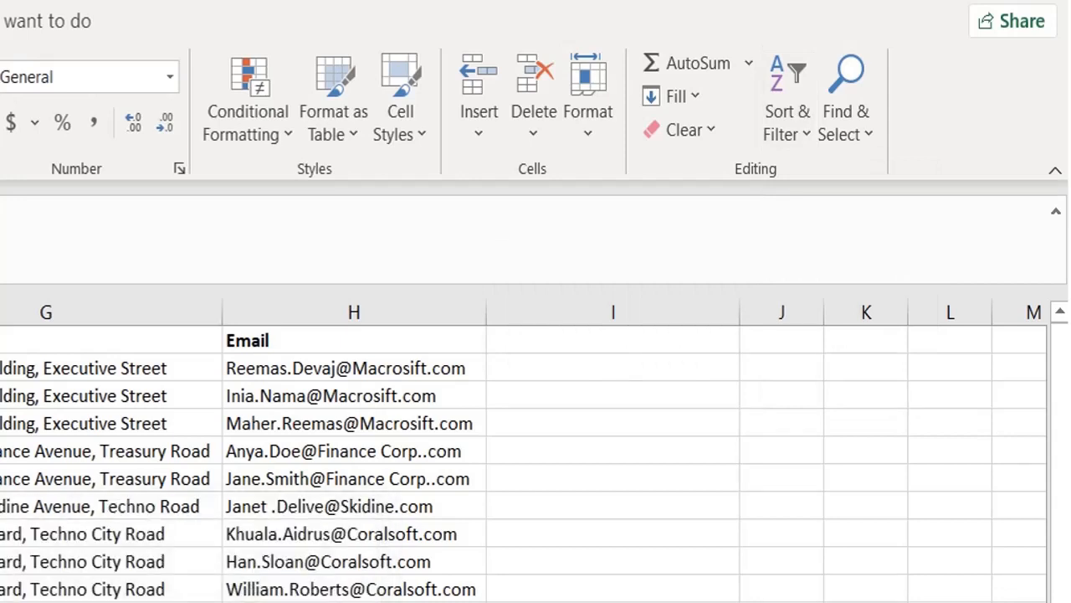
{"action": "left_click", "coordinate": [795, 134]}
{"action": "left_click", "coordinate": [842, 270]}
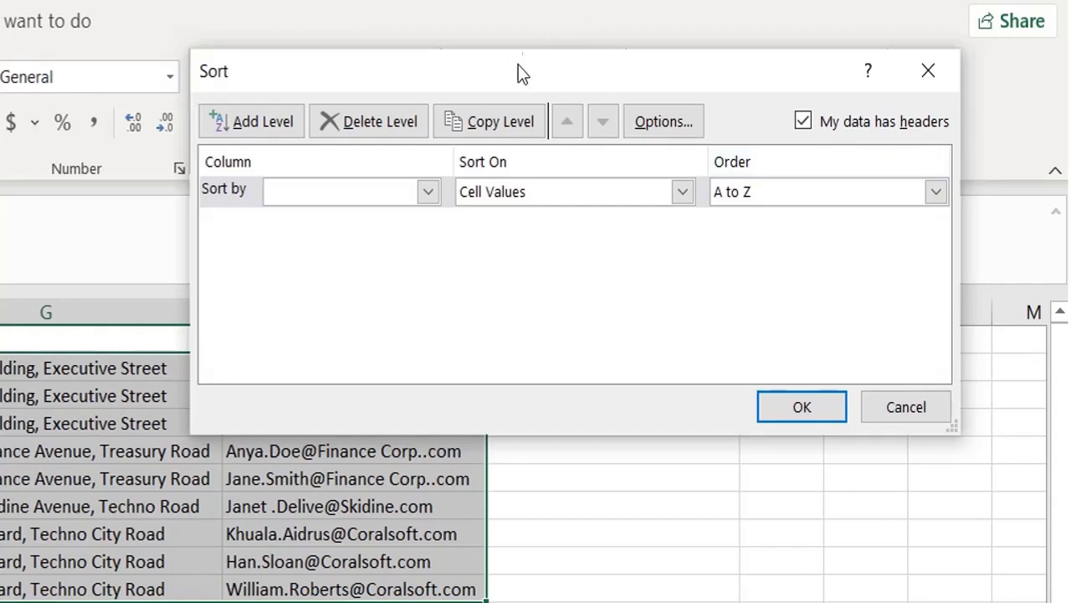
{"action": "left_click_drag", "start_coordinate": [515, 74], "coordinate": [0, 564]}
{"action": "left_click_drag", "start_coordinate": [390, 270], "coordinate": [382, 332]}
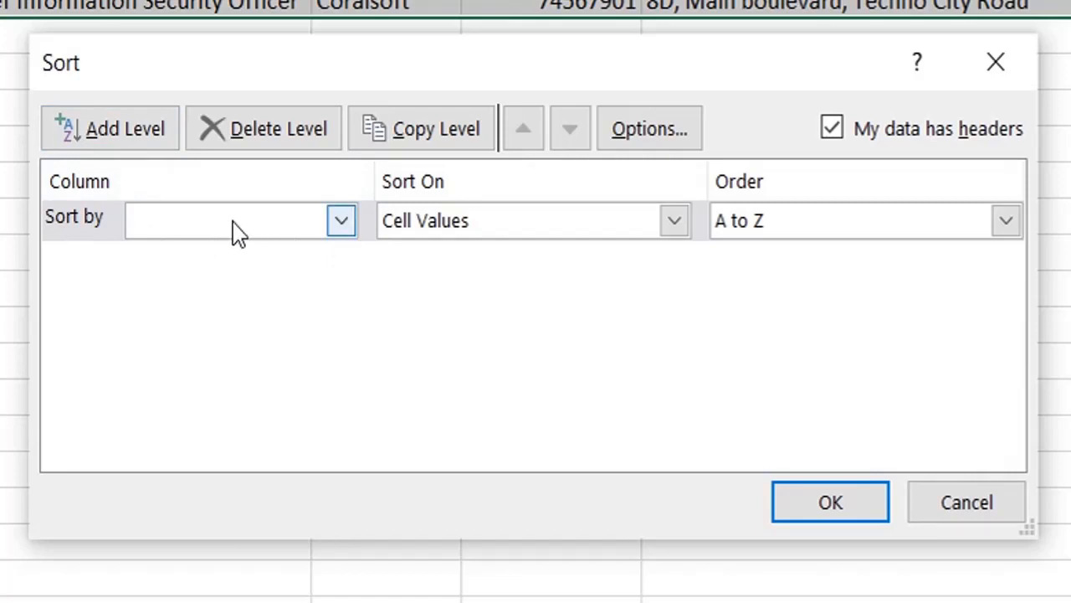
{"action": "left_click", "coordinate": [340, 222]}
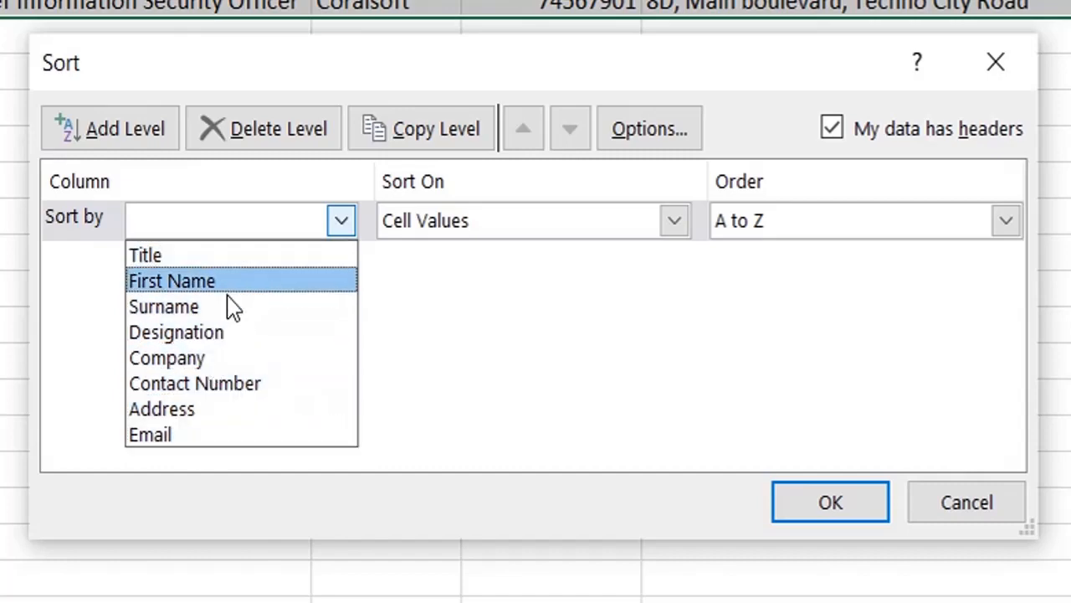
{"action": "left_click", "coordinate": [244, 201]}
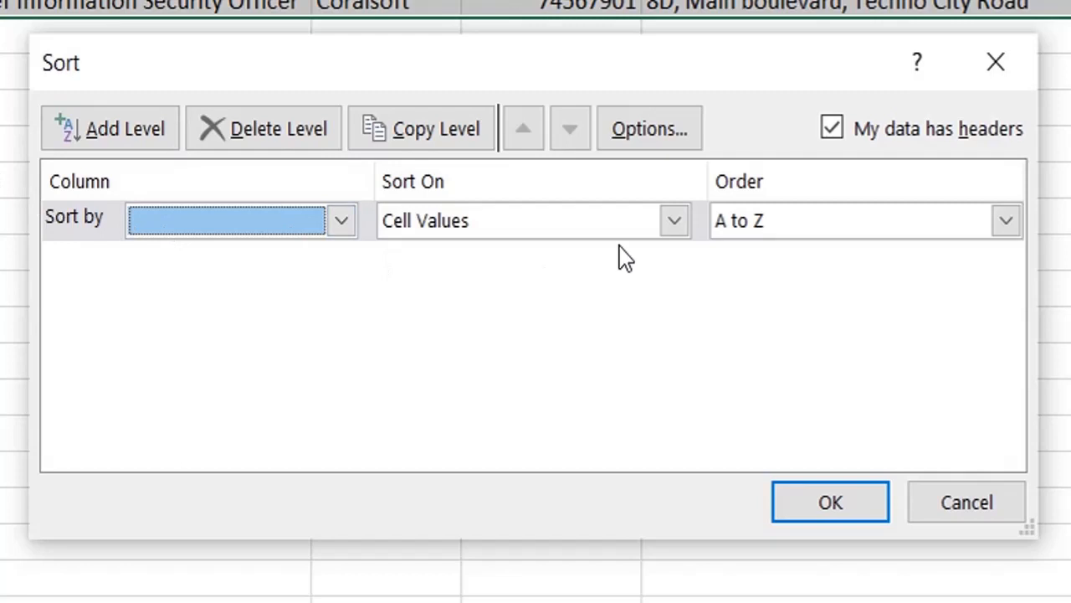
Add three "Then by" levels to the sort and view the column choices of the first added one
{"action": "left_click", "coordinate": [92, 132]}
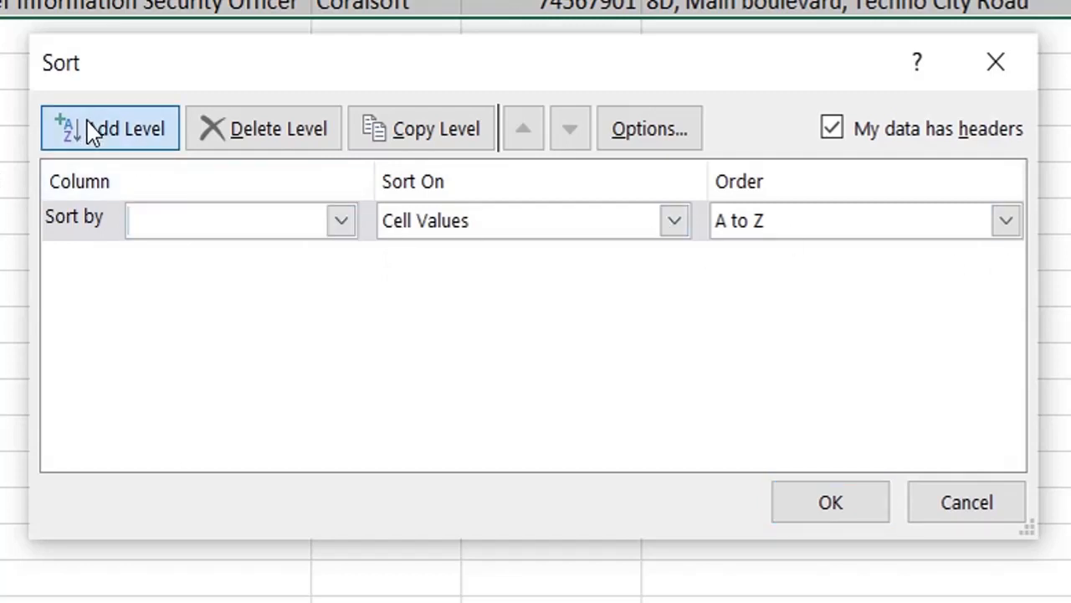
{"action": "left_click", "coordinate": [92, 134]}
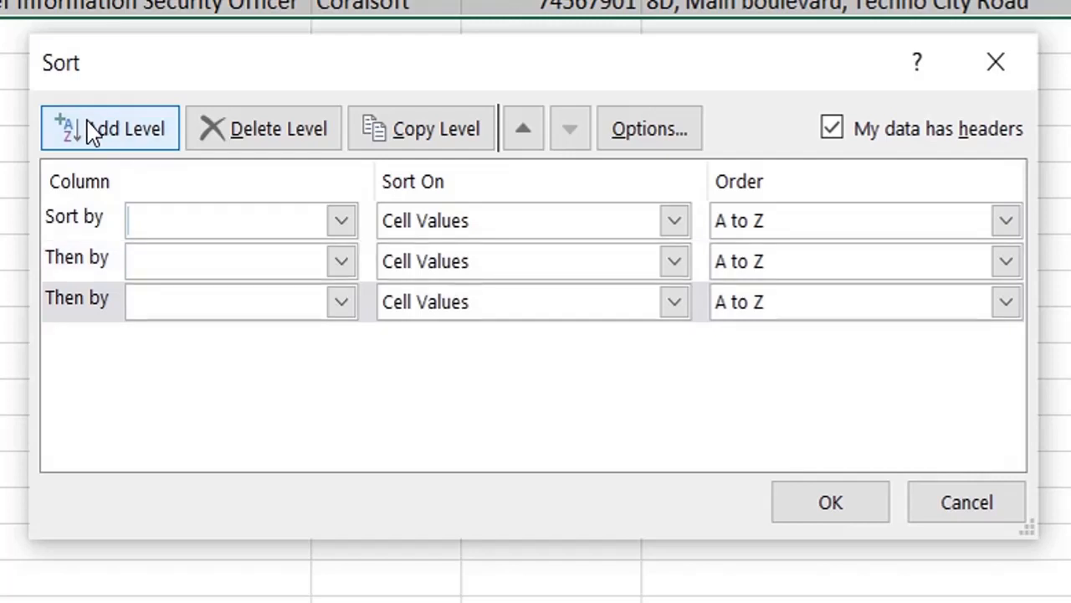
{"action": "left_click", "coordinate": [92, 133]}
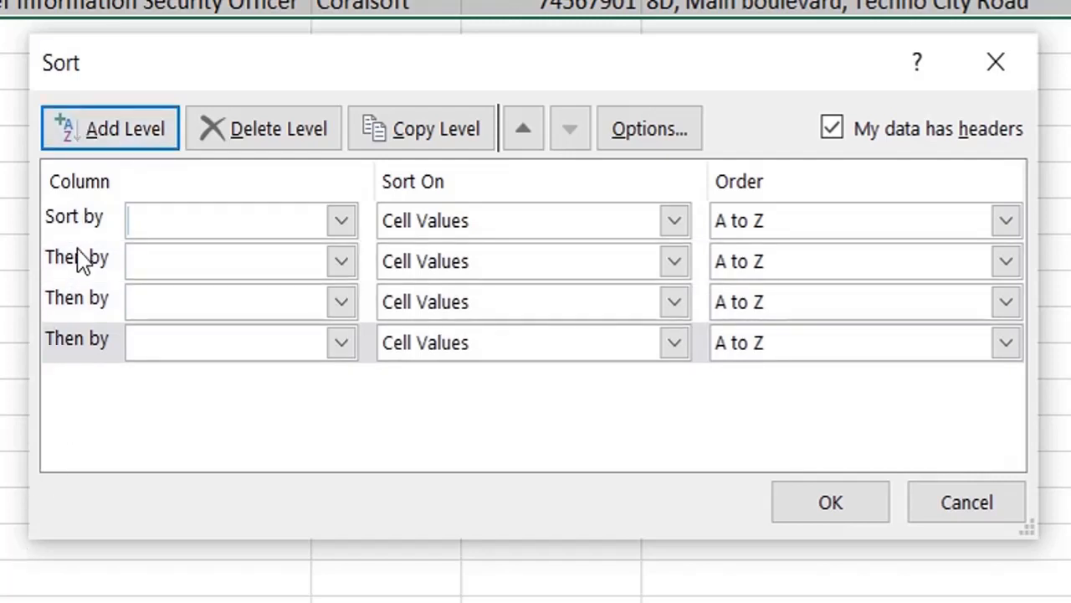
{"action": "left_click", "coordinate": [76, 299]}
{"action": "left_click", "coordinate": [100, 244]}
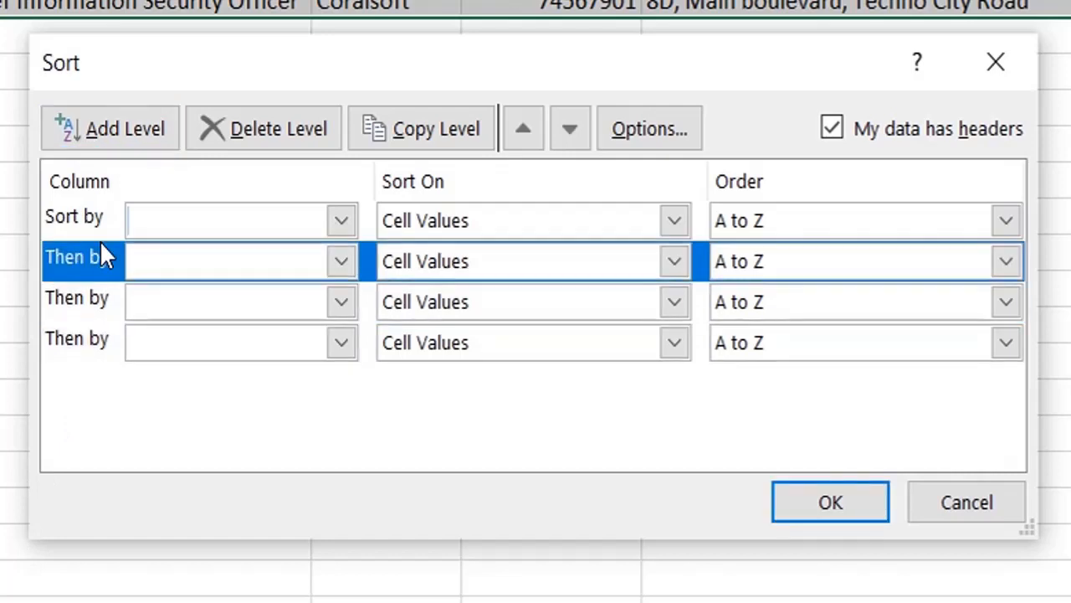
{"action": "left_click", "coordinate": [342, 270]}
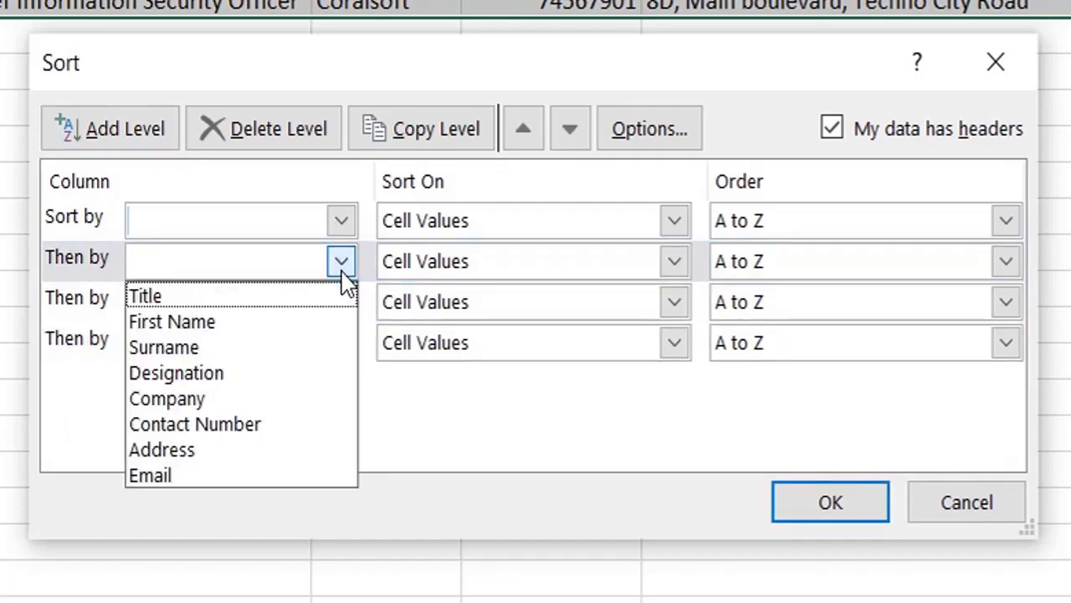
{"action": "left_click", "coordinate": [342, 270]}
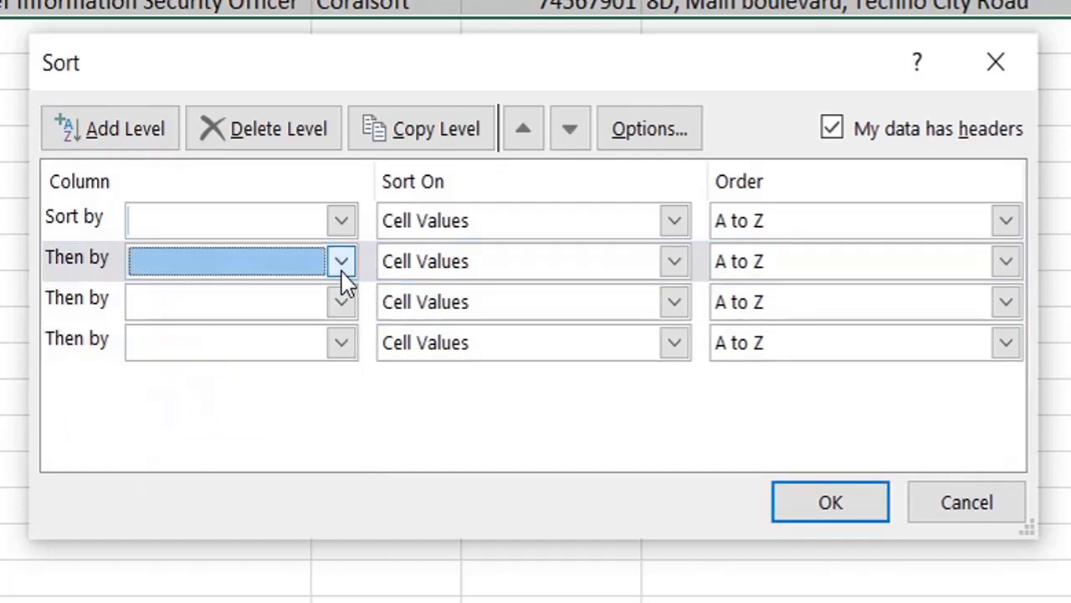
Delete two of the added "Then by" levels from the sort
{"action": "left_click", "coordinate": [67, 252]}
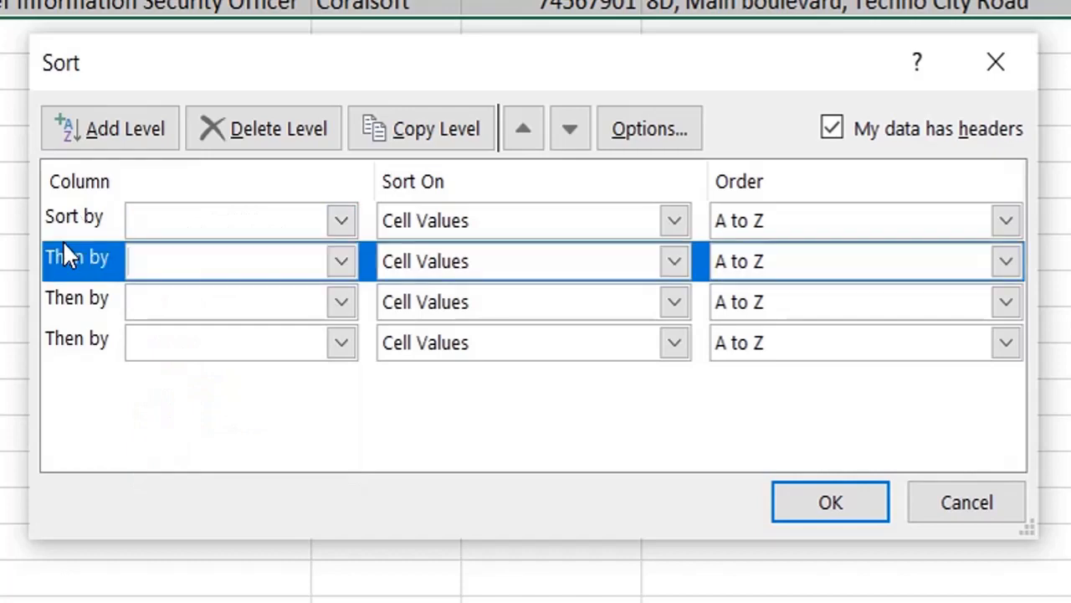
{"action": "left_click", "coordinate": [268, 134]}
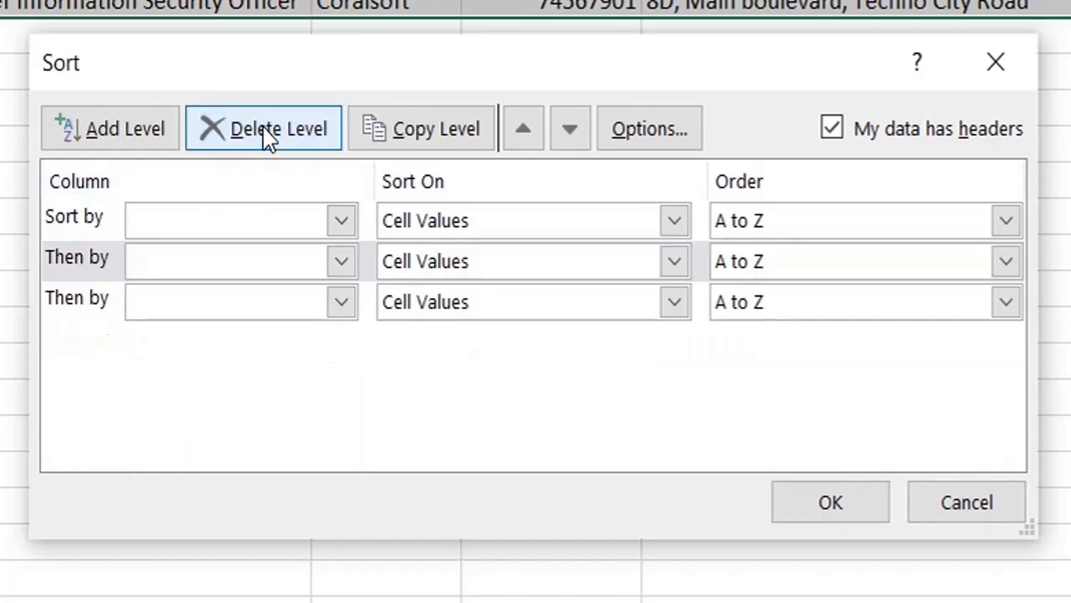
{"action": "left_click", "coordinate": [267, 134]}
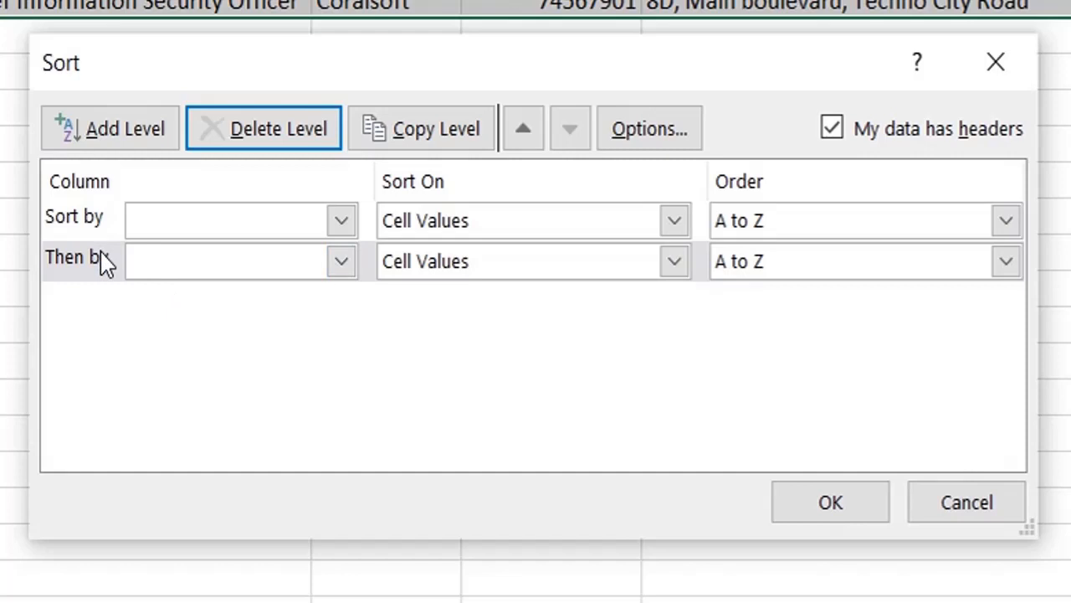
Set the first sort level to First Name and the second level to Surname
{"action": "left_click", "coordinate": [343, 220]}
{"action": "left_click", "coordinate": [344, 220]}
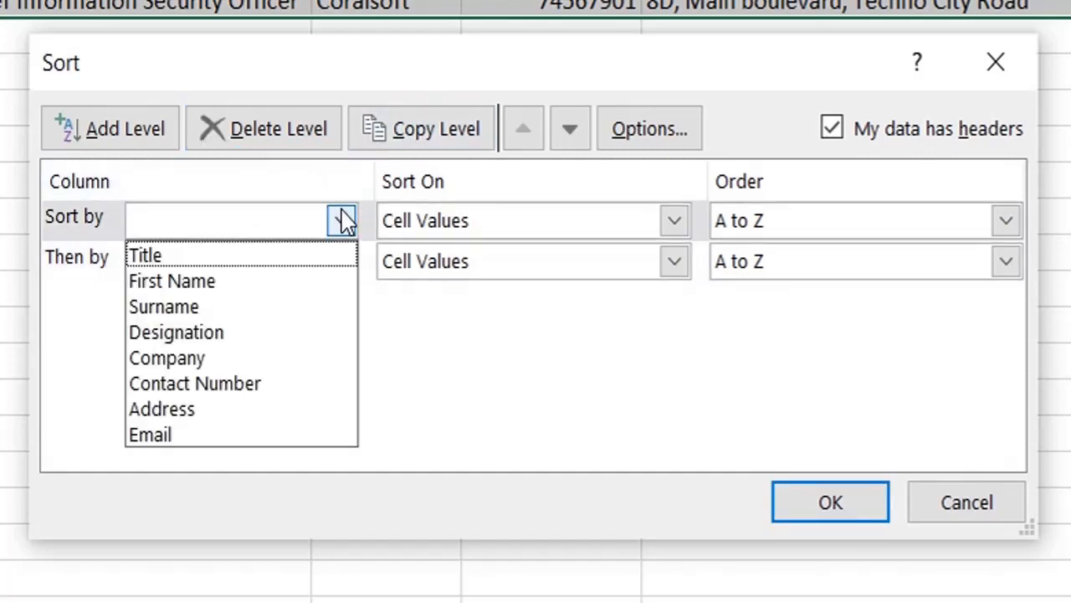
{"action": "left_click", "coordinate": [287, 282]}
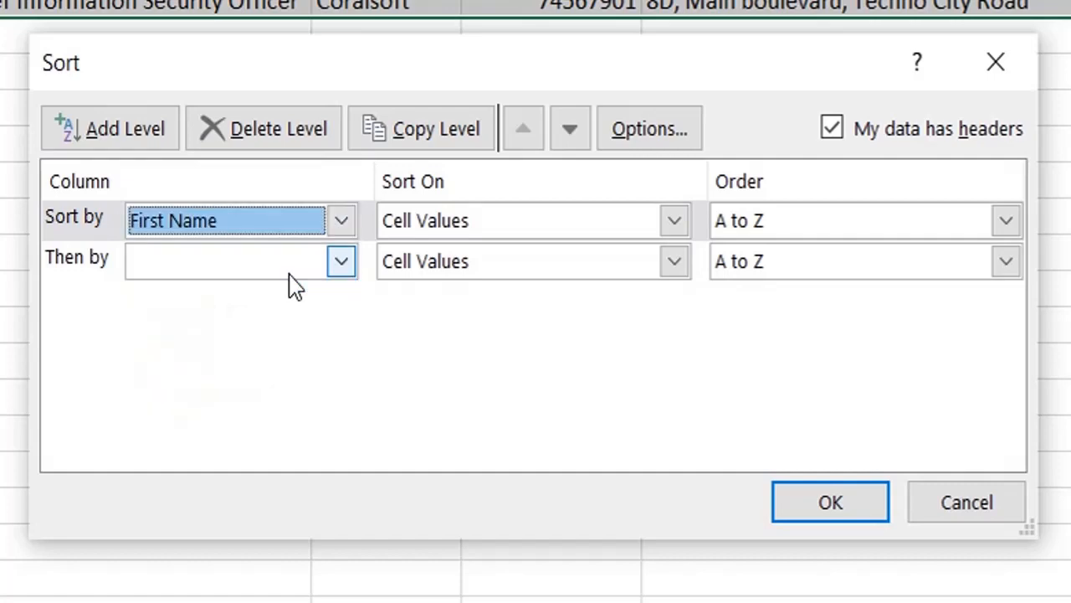
{"action": "left_click", "coordinate": [343, 263]}
{"action": "left_click", "coordinate": [290, 353]}
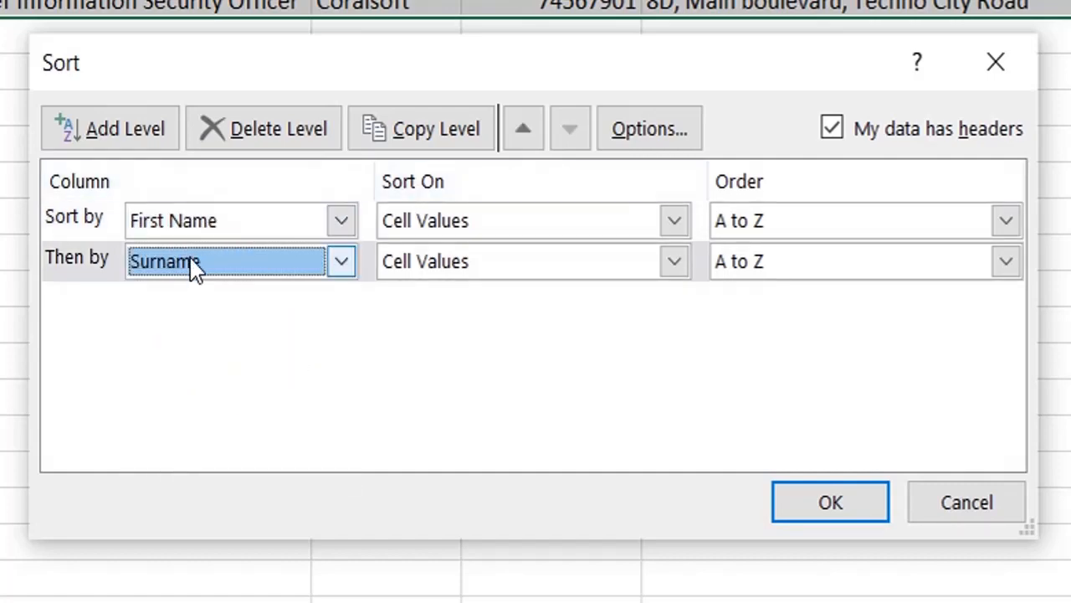
{"action": "left_click", "coordinate": [205, 230]}
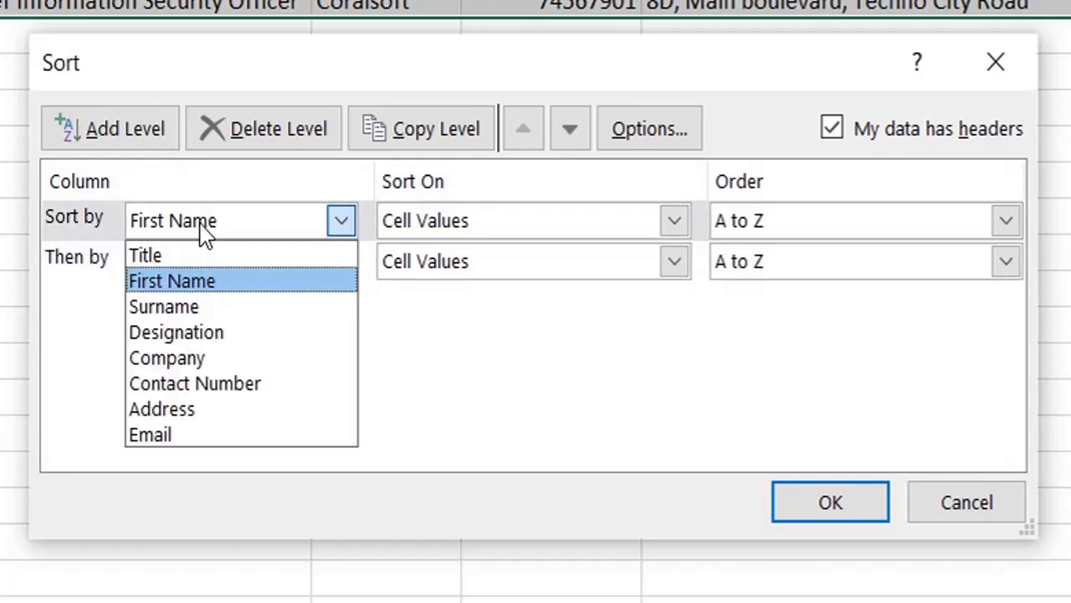
{"action": "left_click", "coordinate": [205, 231]}
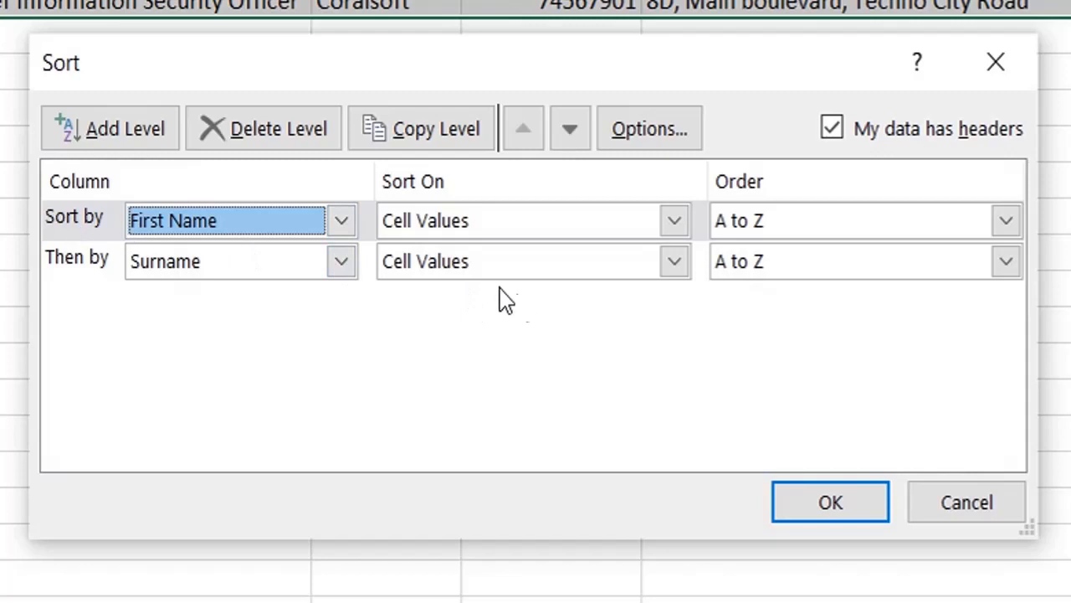
Duplicate the First Name sort level and move the Surname level up to first place
{"action": "left_click", "coordinate": [431, 150]}
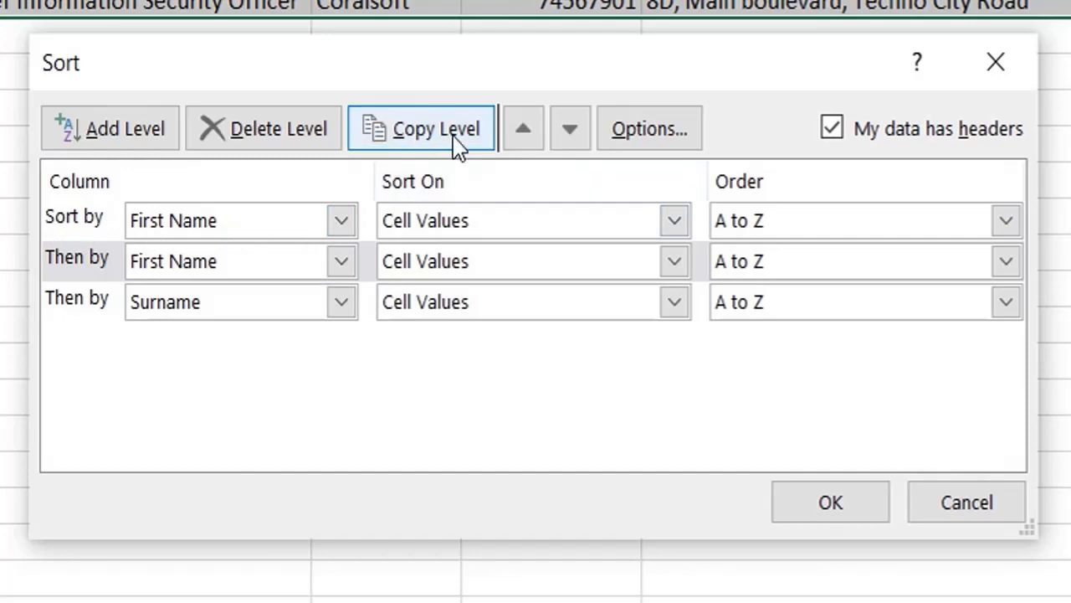
{"action": "left_click", "coordinate": [149, 305]}
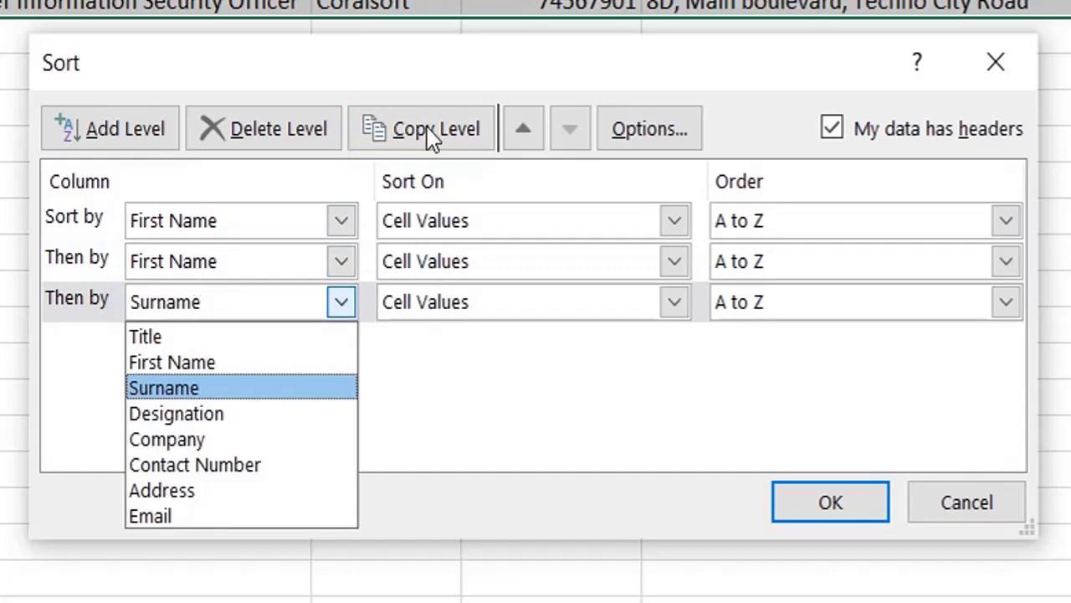
{"action": "left_click", "coordinate": [534, 142]}
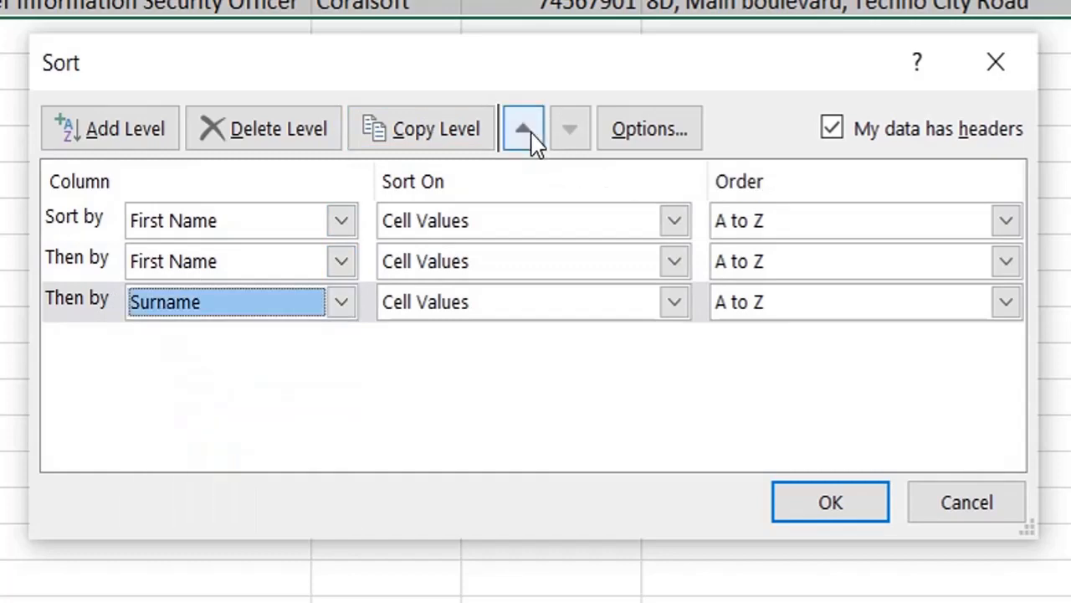
{"action": "left_click", "coordinate": [534, 143]}
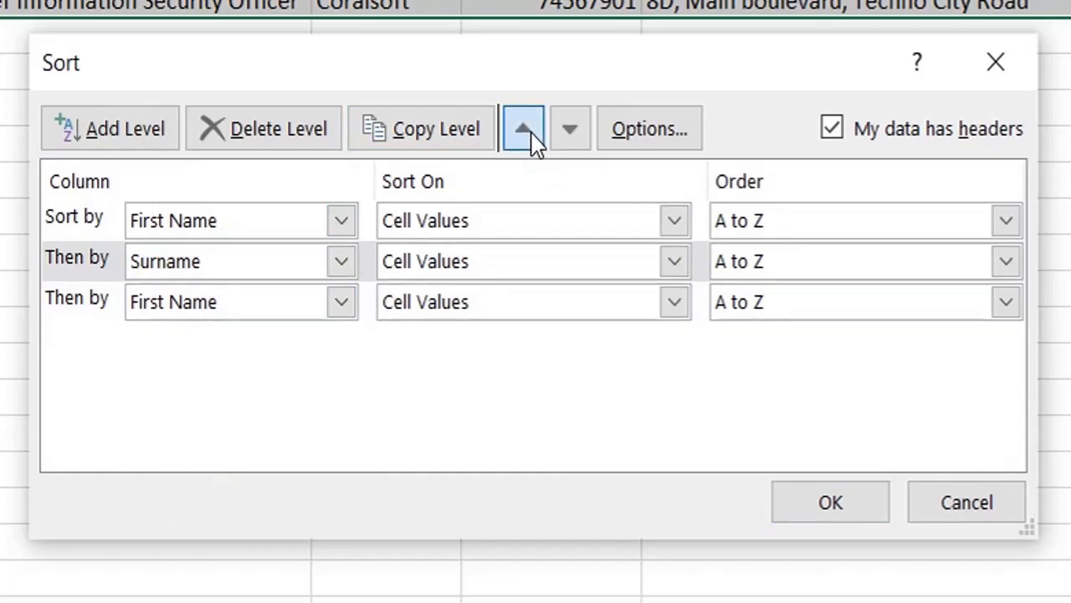
{"action": "left_click", "coordinate": [534, 143]}
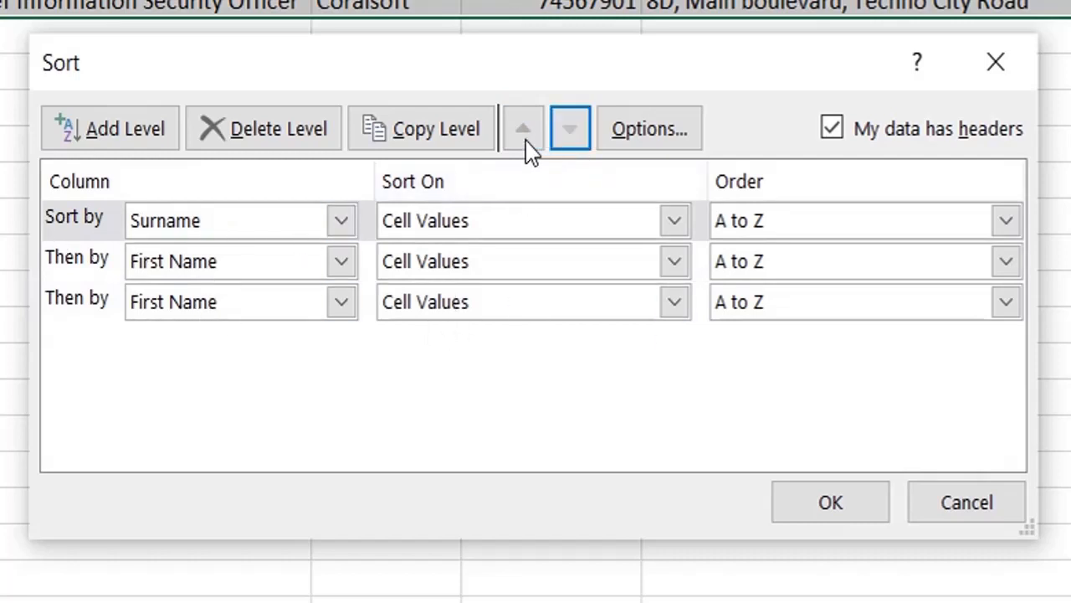
Move the Surname level down to last place, and view the additional sort options without changing them
{"action": "left_click", "coordinate": [574, 146]}
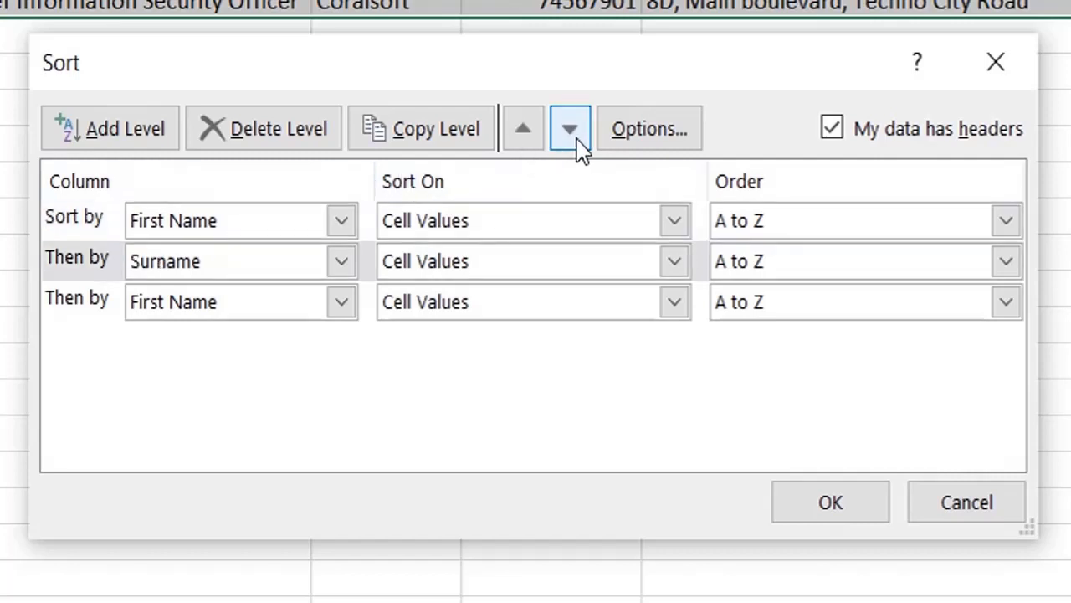
{"action": "left_click", "coordinate": [577, 140]}
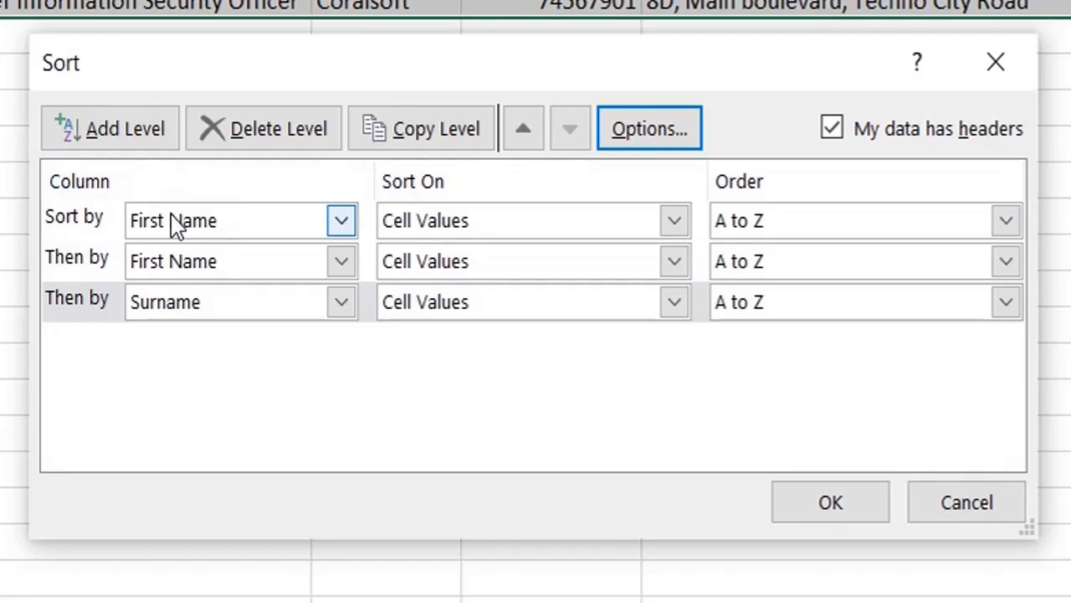
{"action": "left_click", "coordinate": [640, 130]}
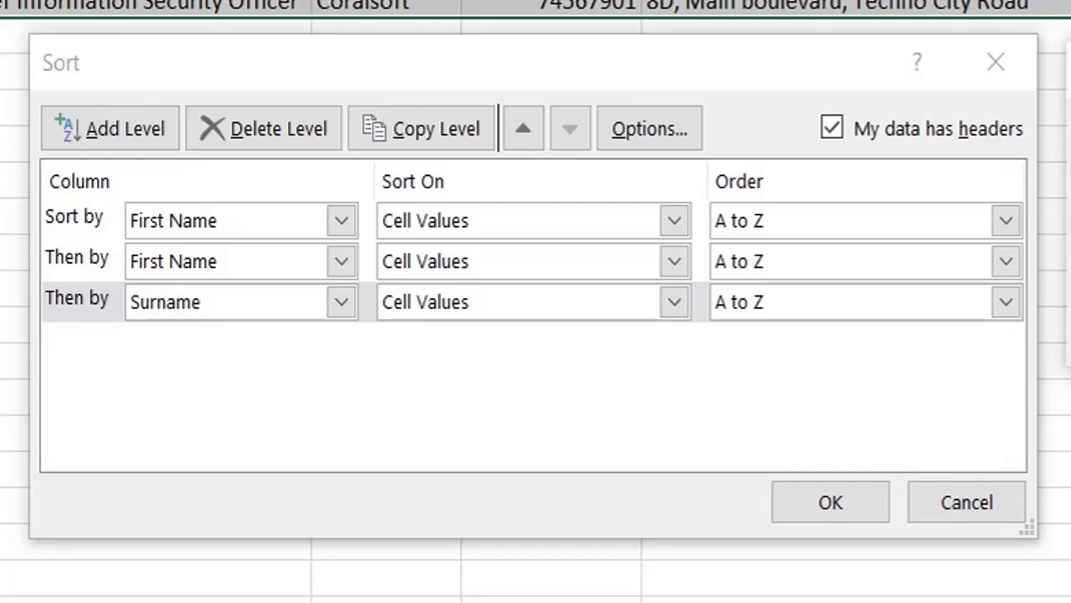
{"action": "key", "text": "Escape"}
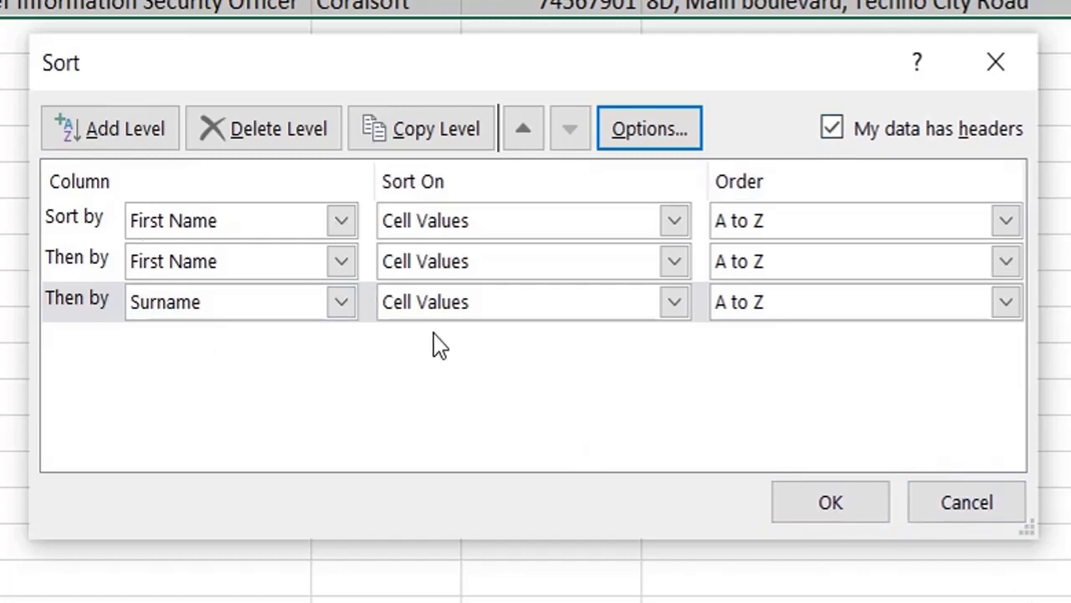
Delete all three levels from the sort
{"action": "left_click", "coordinate": [311, 143]}
{"action": "left_click", "coordinate": [311, 143]}
{"action": "left_click", "coordinate": [311, 143]}
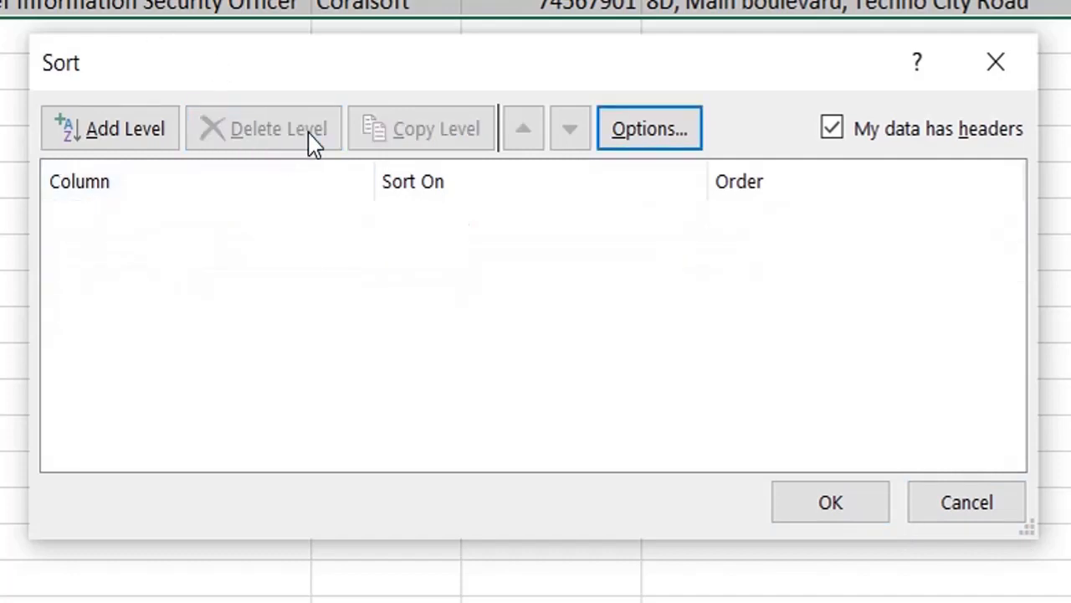
Add a new sort level for the Company column and set it to sort on Cell Color
{"action": "left_click", "coordinate": [149, 136]}
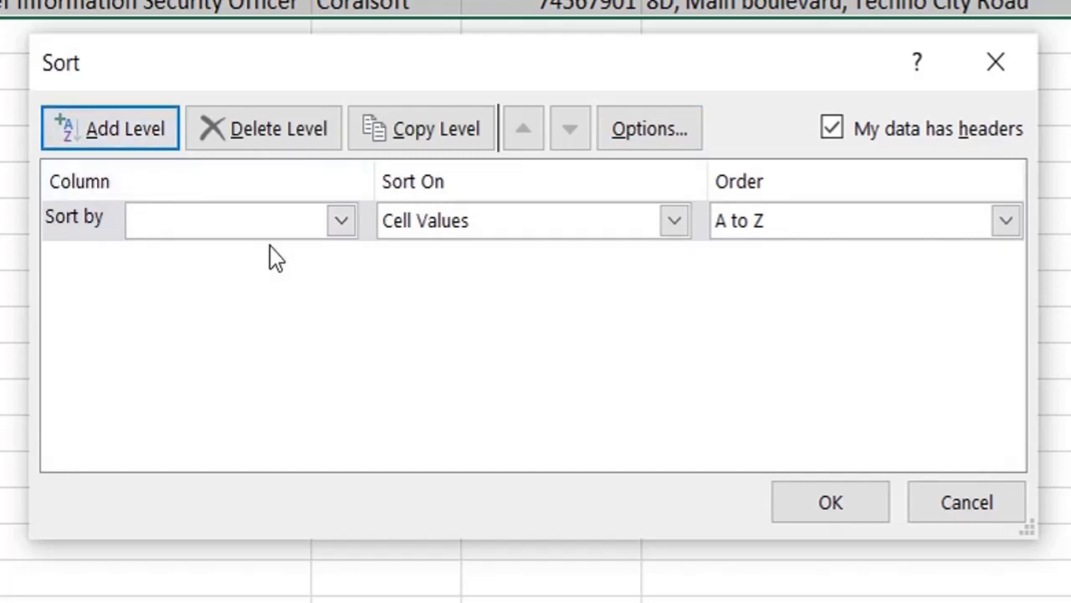
{"action": "left_click", "coordinate": [345, 232]}
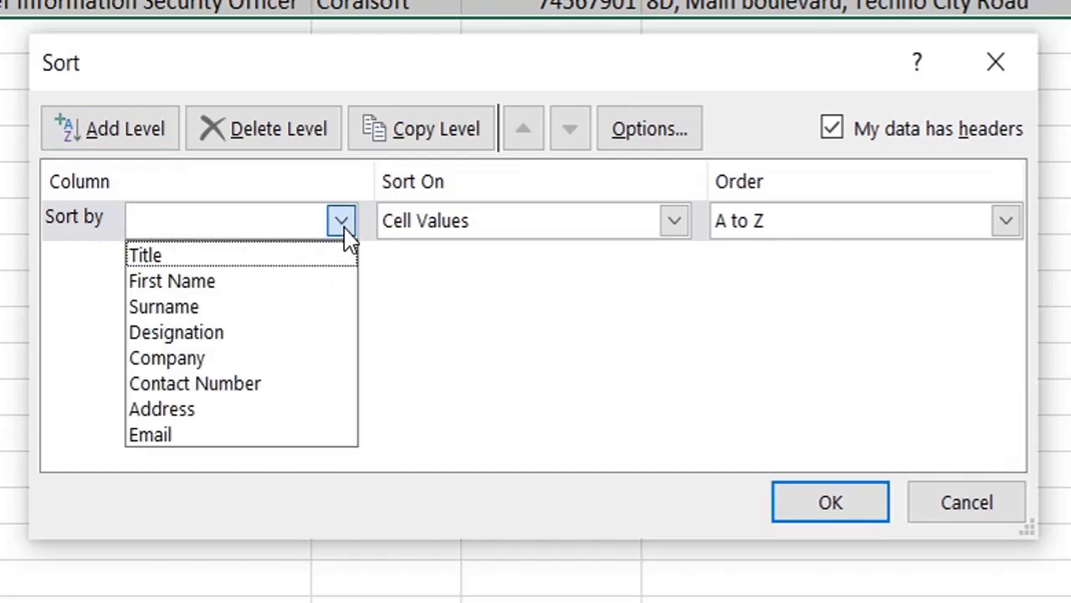
{"action": "left_click", "coordinate": [276, 360]}
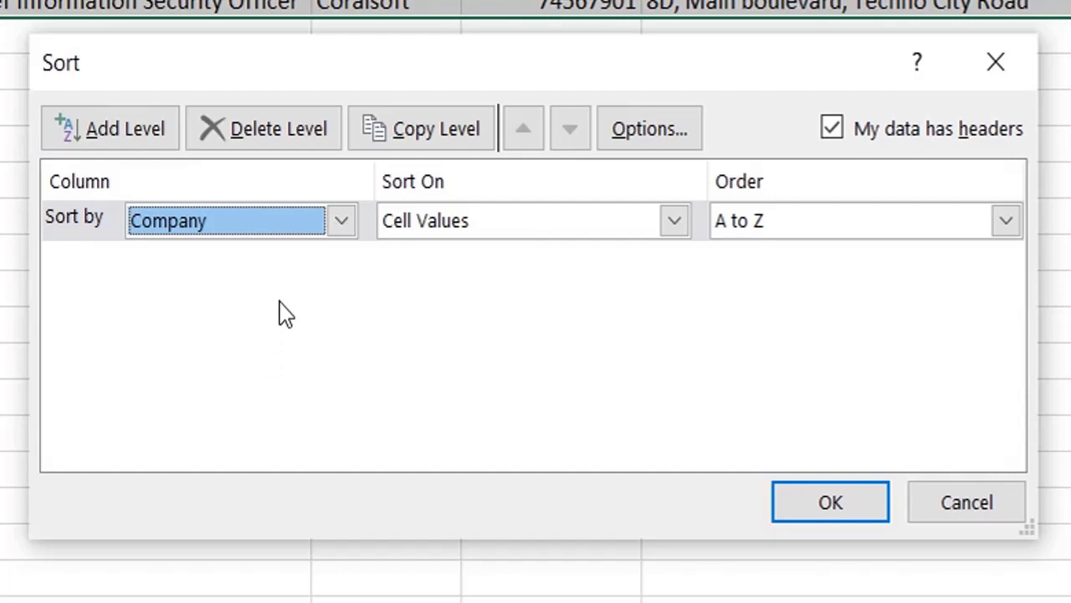
{"action": "left_click", "coordinate": [676, 222]}
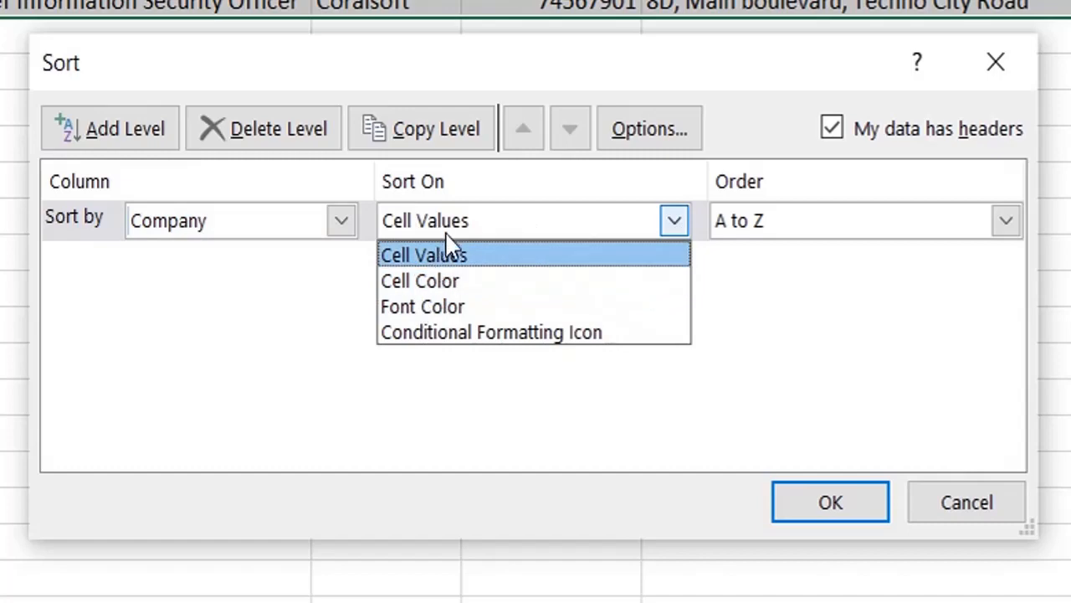
{"action": "left_click", "coordinate": [488, 290]}
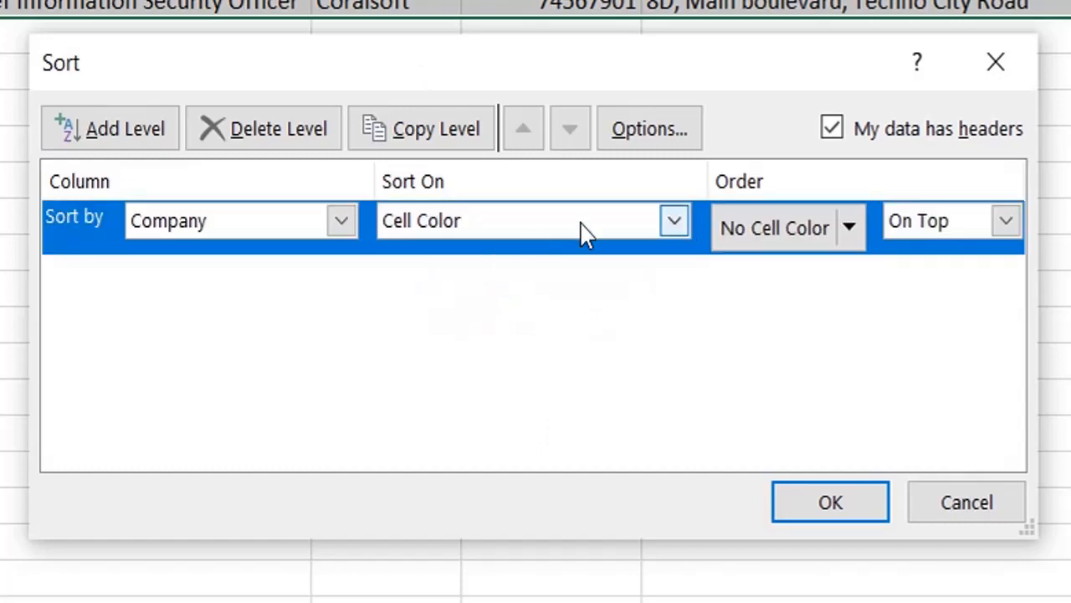
View the cell color choices and the On Top and On Bottom placement choices for the Company level's order
{"action": "left_click", "coordinate": [848, 230]}
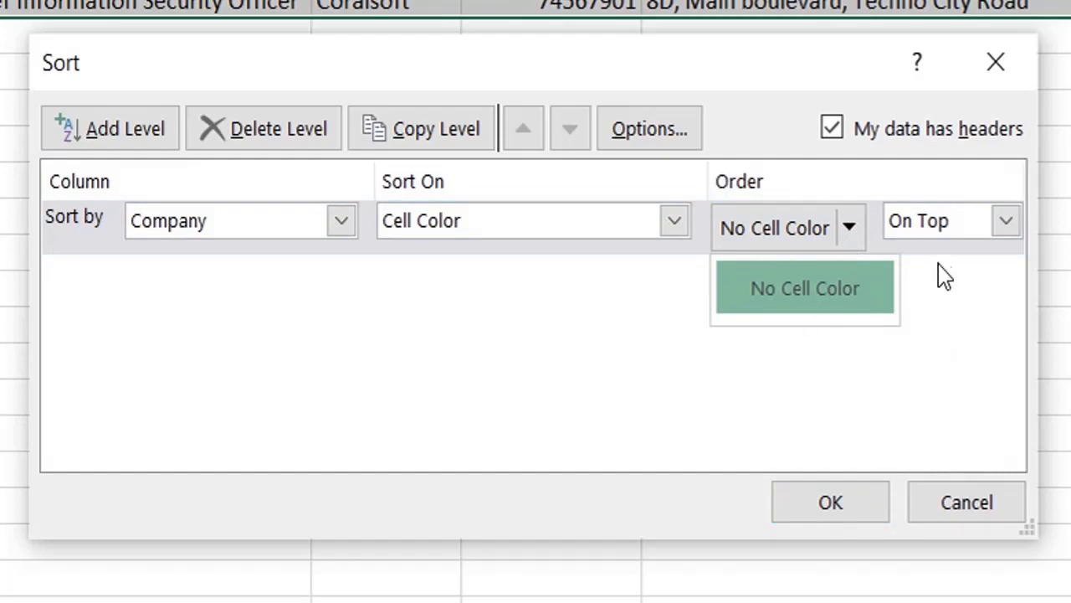
{"action": "left_click", "coordinate": [1013, 228]}
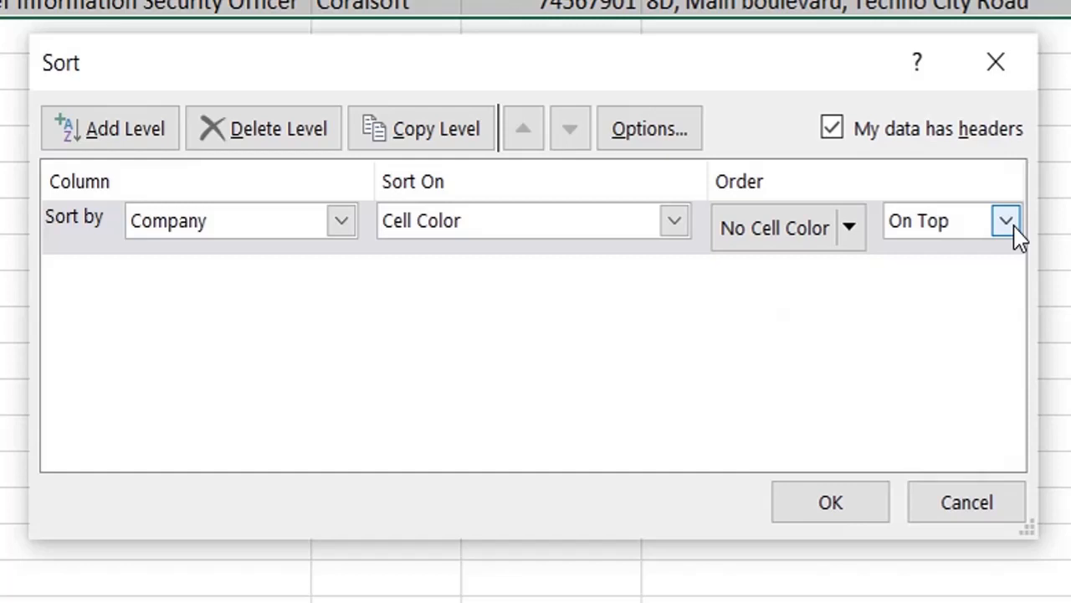
{"action": "left_click", "coordinate": [1014, 228]}
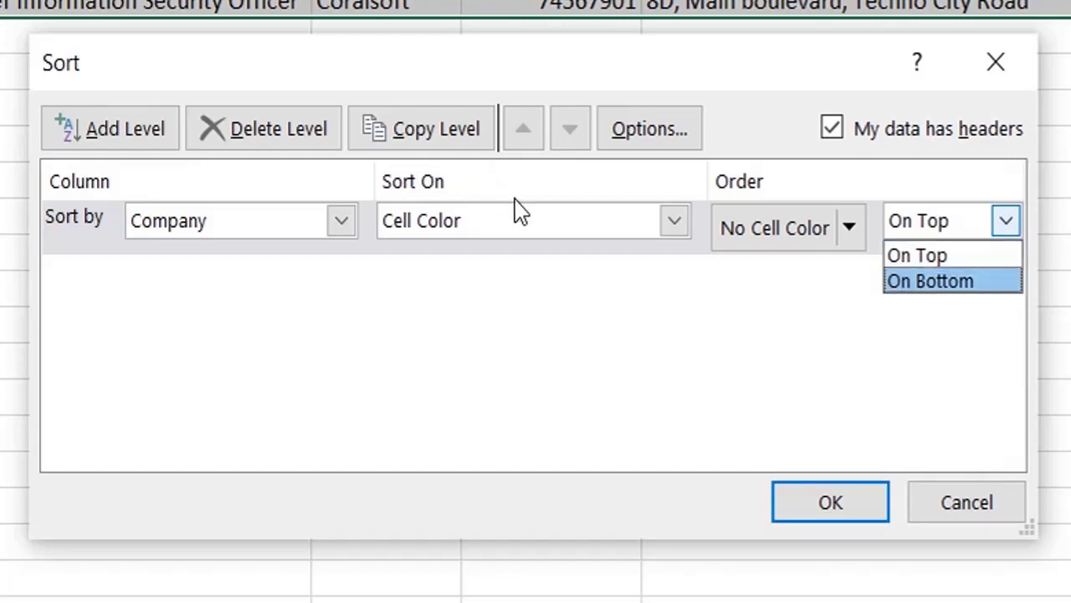
Set the Company level to sort on Font Color and view its color order choices
{"action": "left_click", "coordinate": [674, 233]}
{"action": "left_click", "coordinate": [675, 231]}
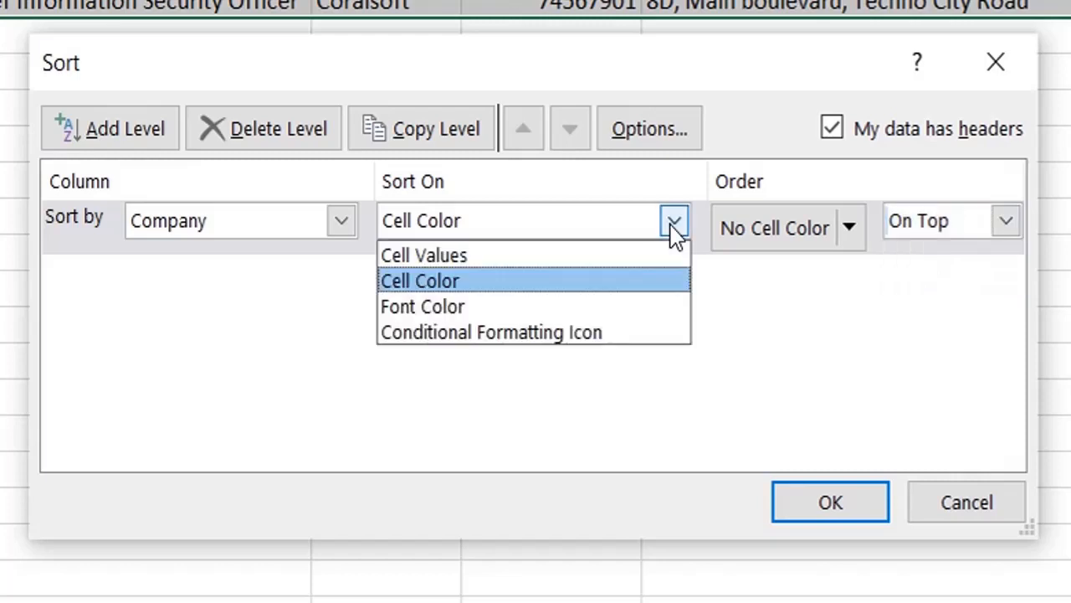
{"action": "left_click", "coordinate": [474, 310]}
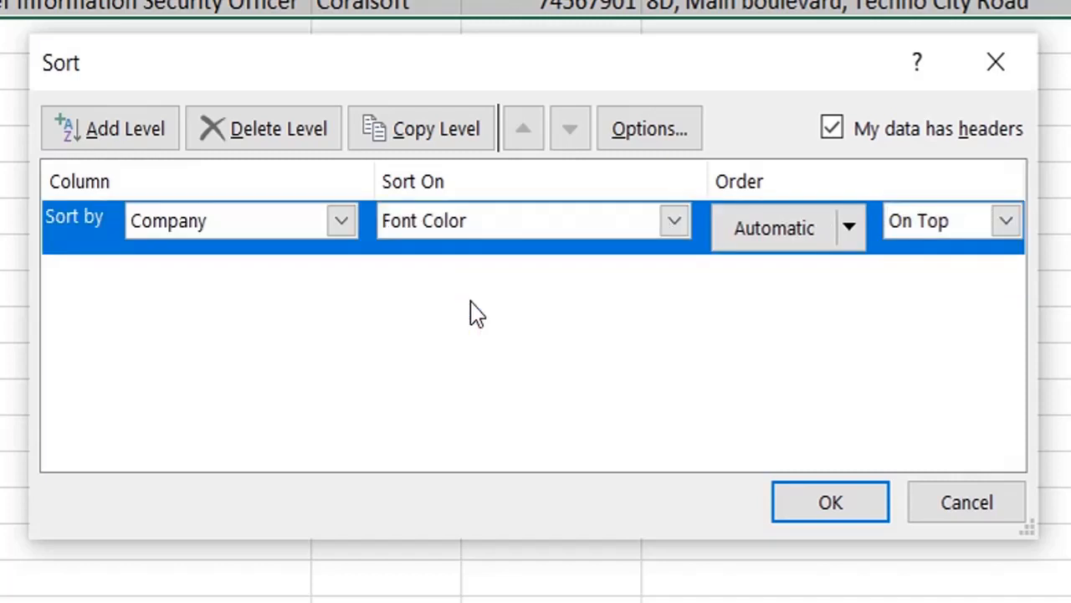
{"action": "left_click", "coordinate": [851, 233]}
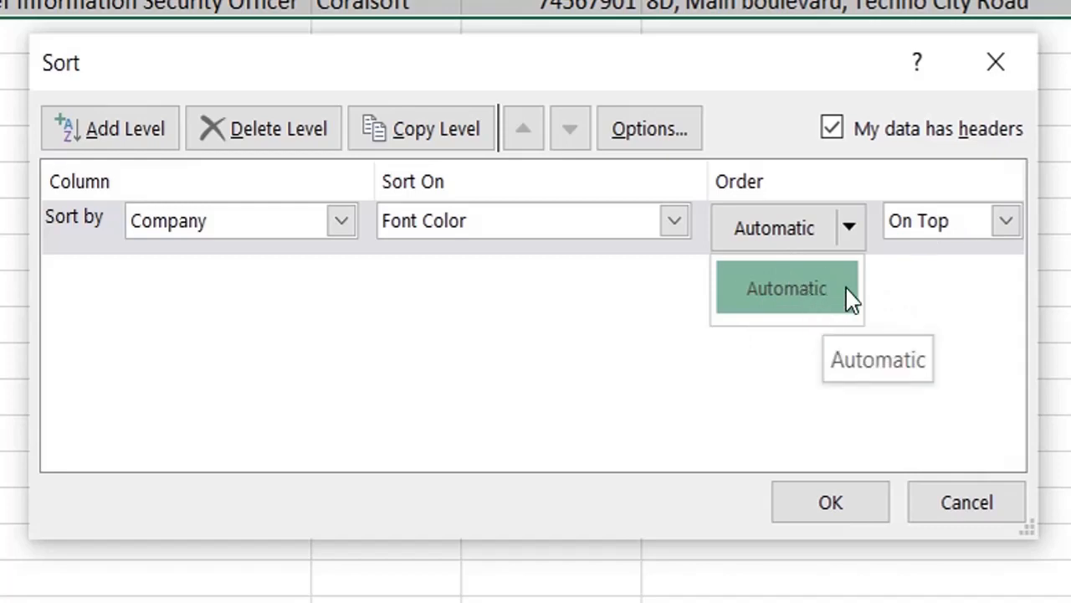
Set the Company level to sort on Conditional Formatting Icon
{"action": "left_click", "coordinate": [678, 234]}
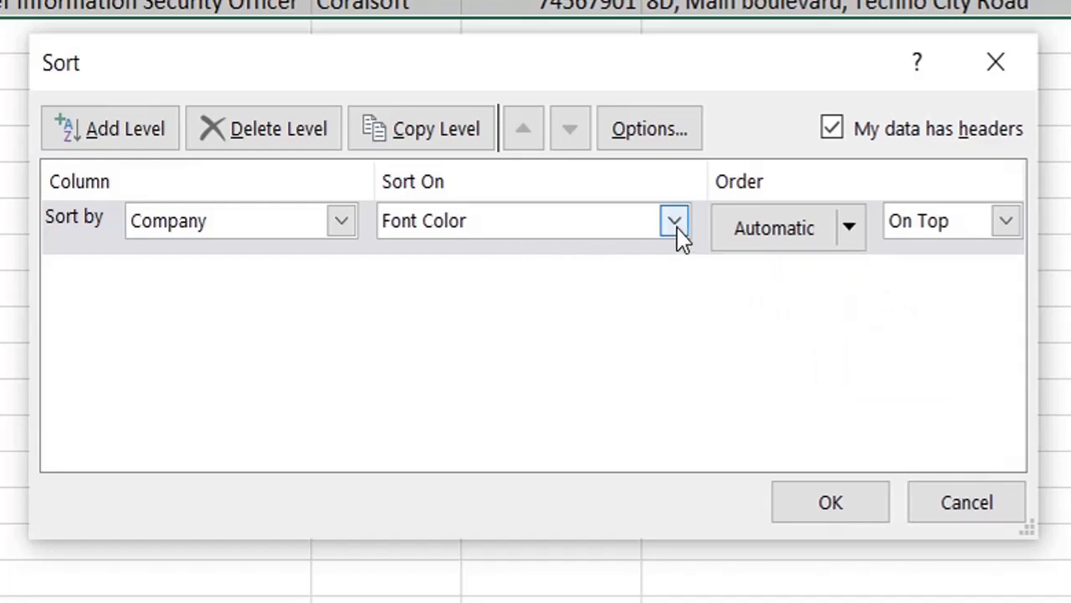
{"action": "left_click", "coordinate": [678, 234]}
{"action": "left_click", "coordinate": [578, 334]}
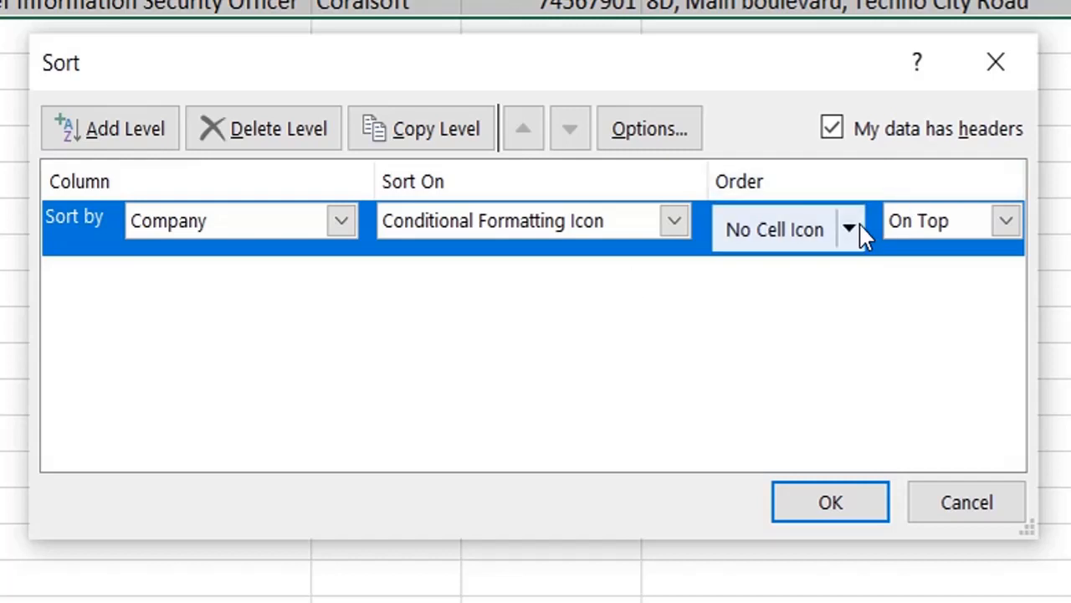
Set the Company level to sort on Cell Values in A to Z order
{"action": "left_click", "coordinate": [651, 233]}
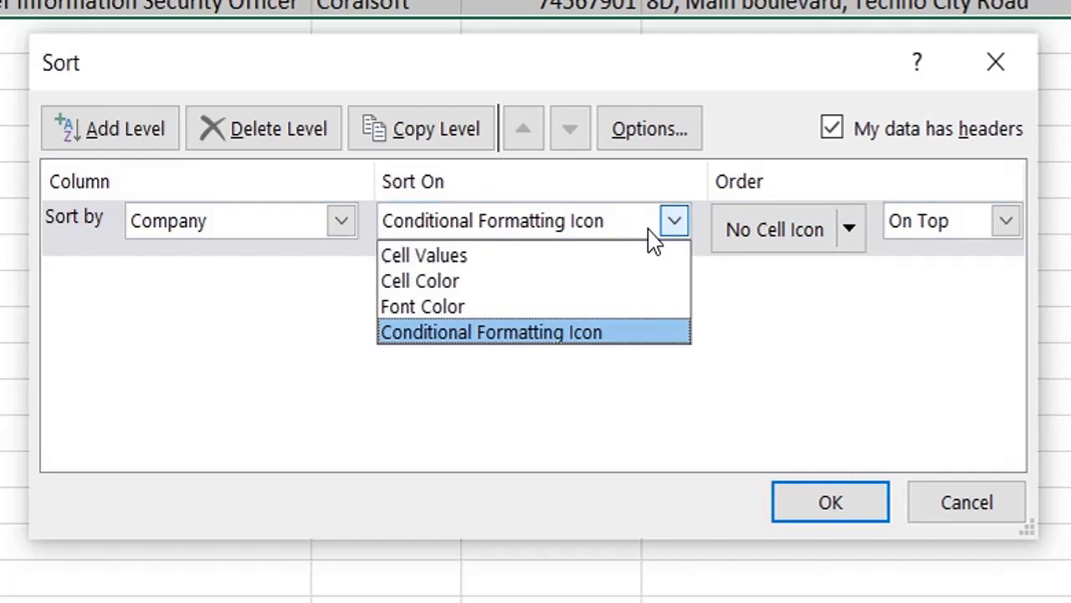
{"action": "left_click", "coordinate": [473, 256]}
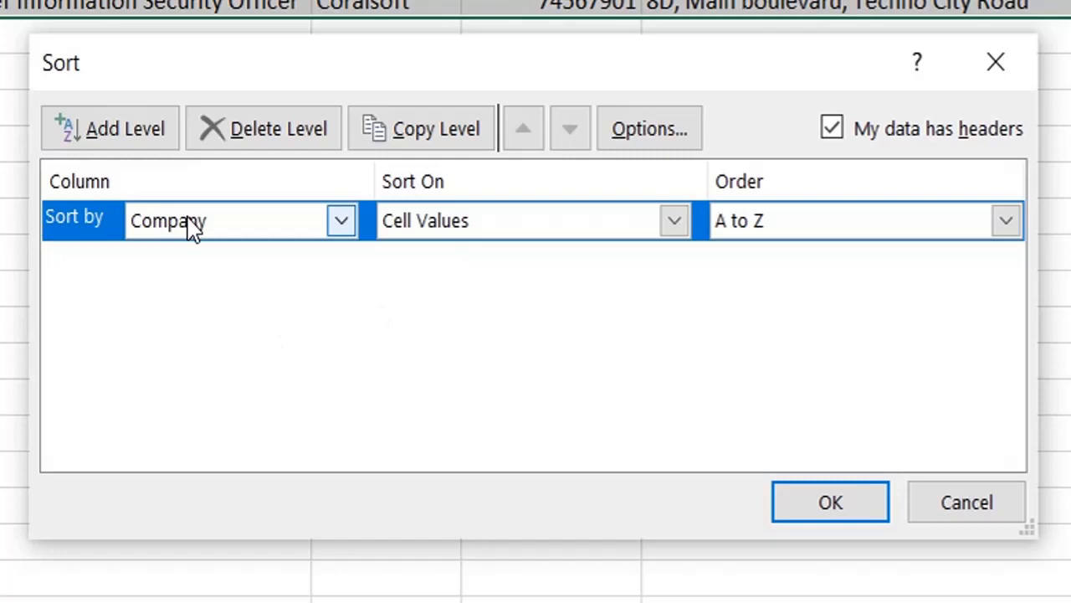
{"action": "left_click", "coordinate": [741, 234]}
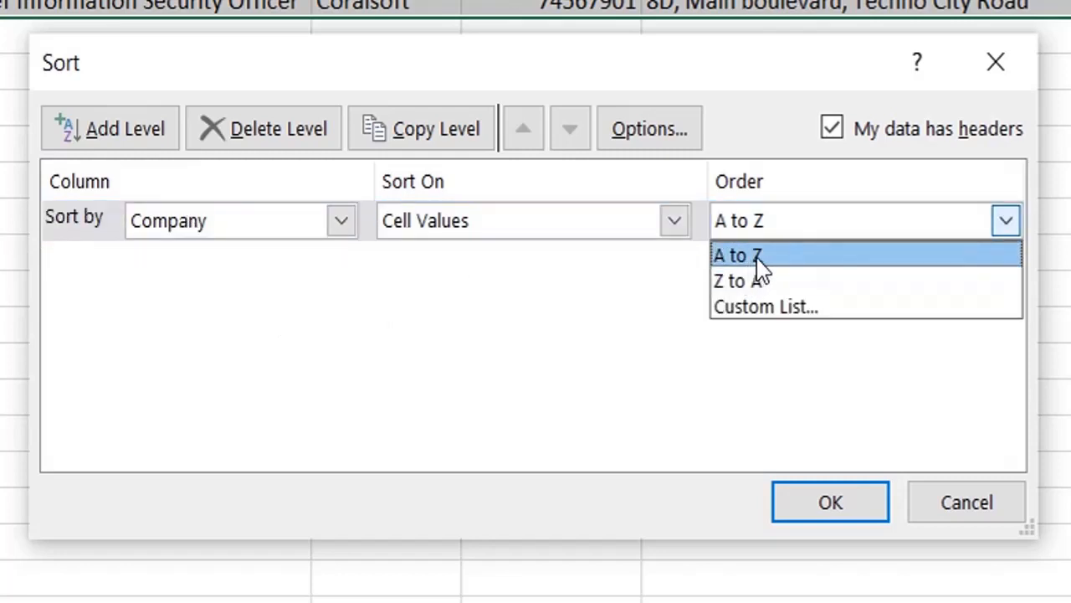
{"action": "left_click", "coordinate": [535, 268]}
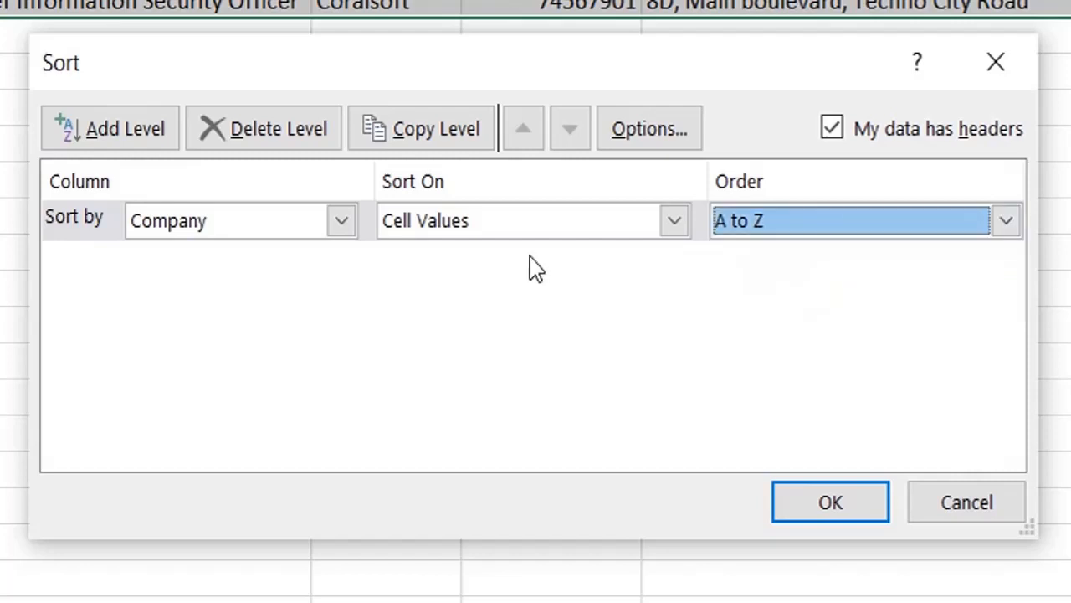
Add a second sort level for the First Name column, sorting on Cell Values in A to Z order
{"action": "left_click", "coordinate": [120, 142]}
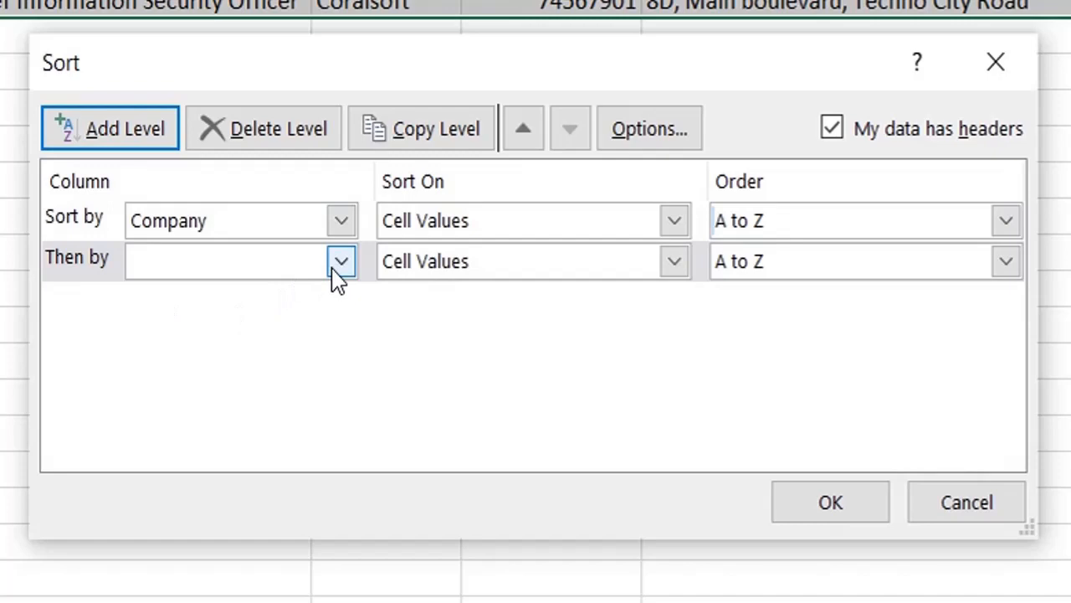
{"action": "left_click", "coordinate": [340, 262]}
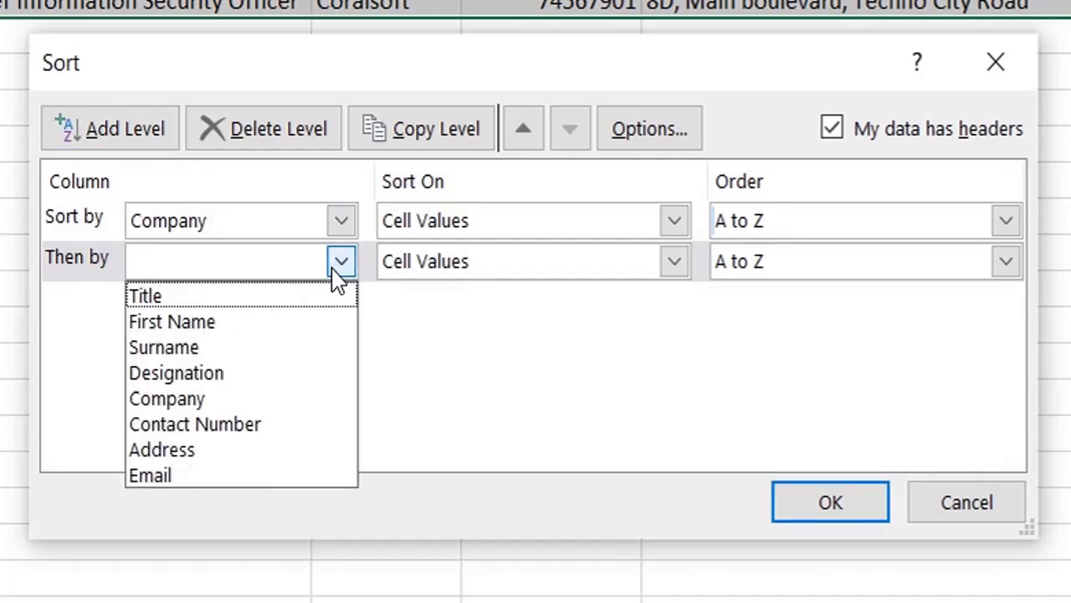
{"action": "left_click", "coordinate": [247, 321]}
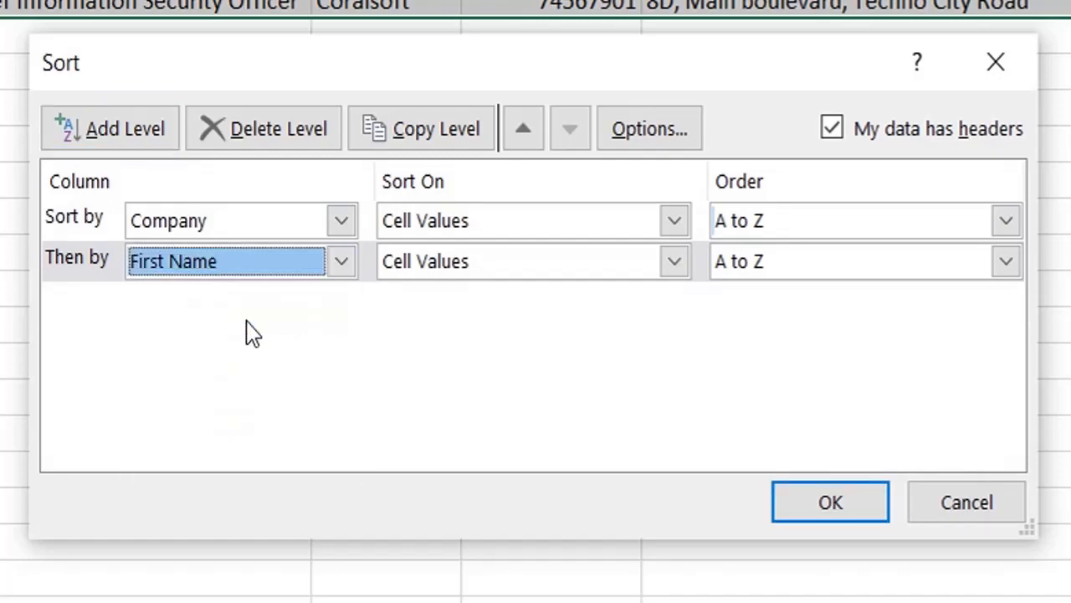
{"action": "left_click", "coordinate": [674, 262]}
{"action": "left_click", "coordinate": [674, 262]}
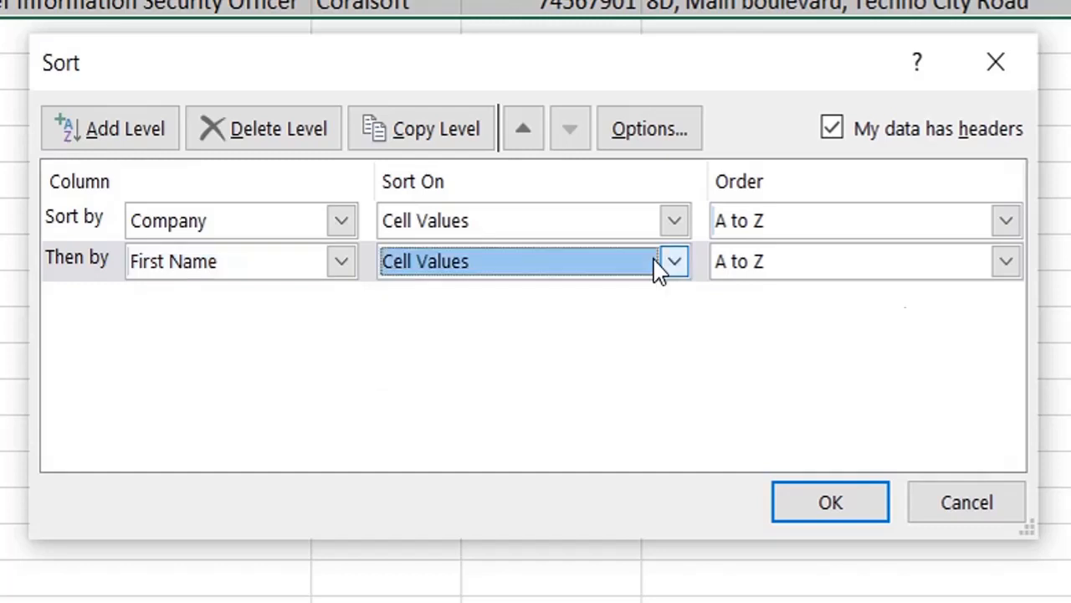
{"action": "left_click", "coordinate": [997, 265]}
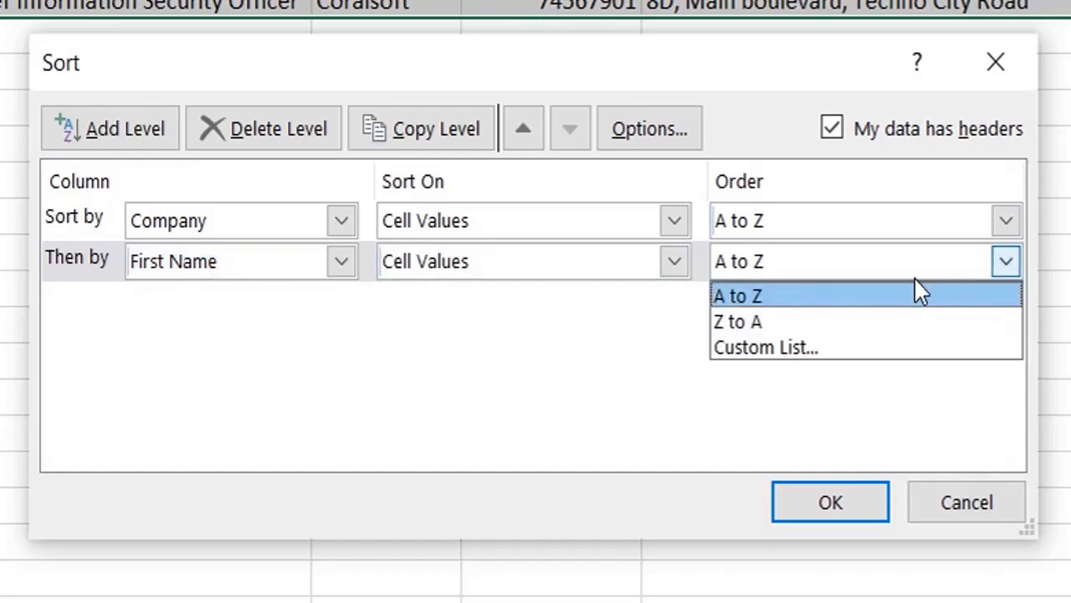
{"action": "left_click", "coordinate": [936, 304]}
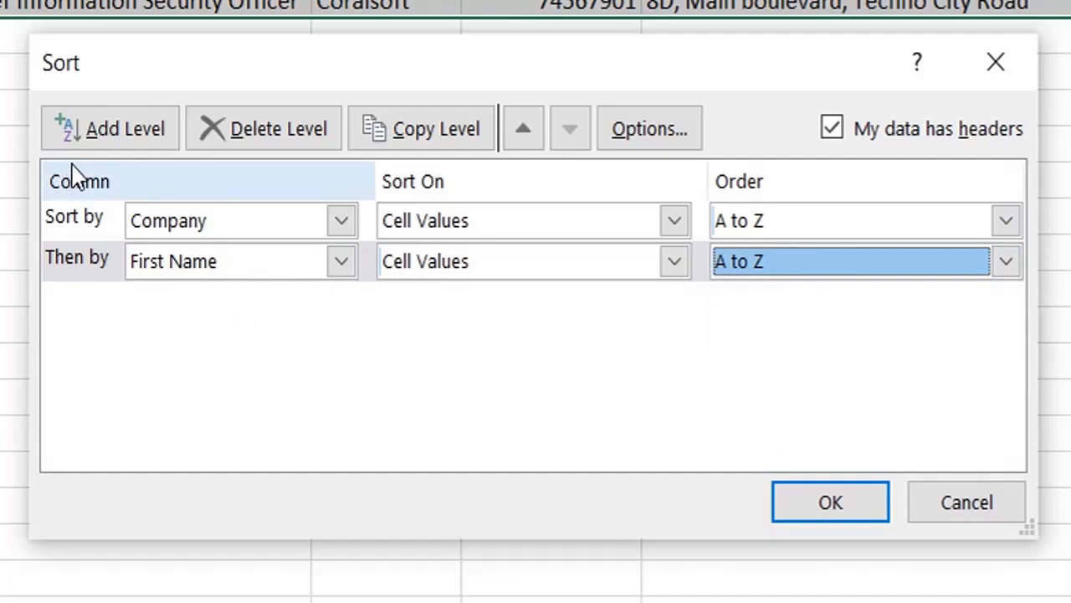
Add a third sort level for the Contact Number column, ordered Largest to Smallest, and apply the sort
{"action": "left_click", "coordinate": [101, 144]}
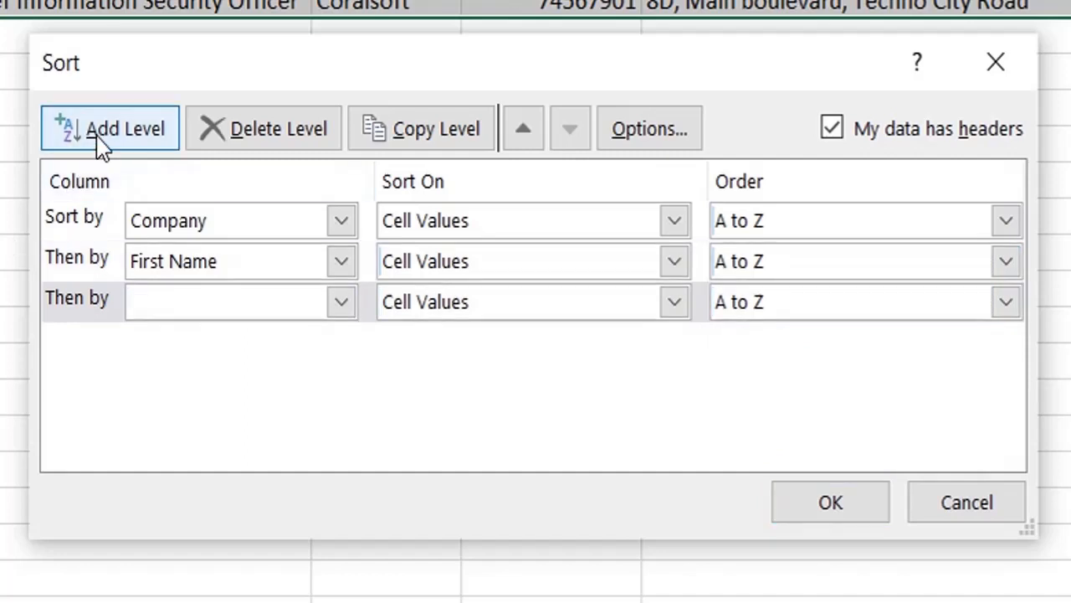
{"action": "left_click", "coordinate": [339, 303]}
{"action": "left_click", "coordinate": [230, 465]}
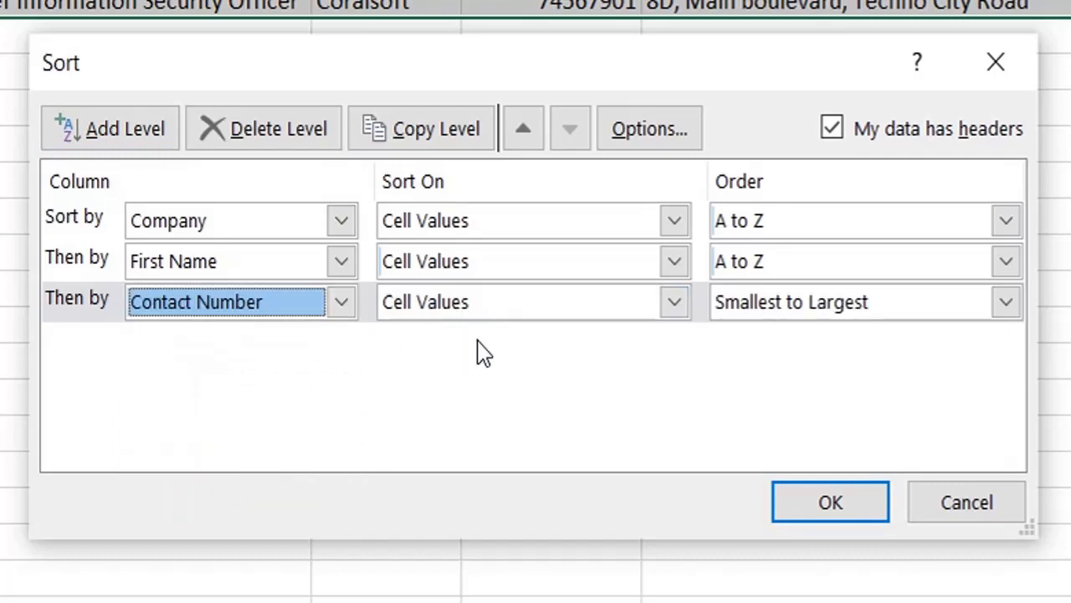
{"action": "left_click", "coordinate": [996, 304]}
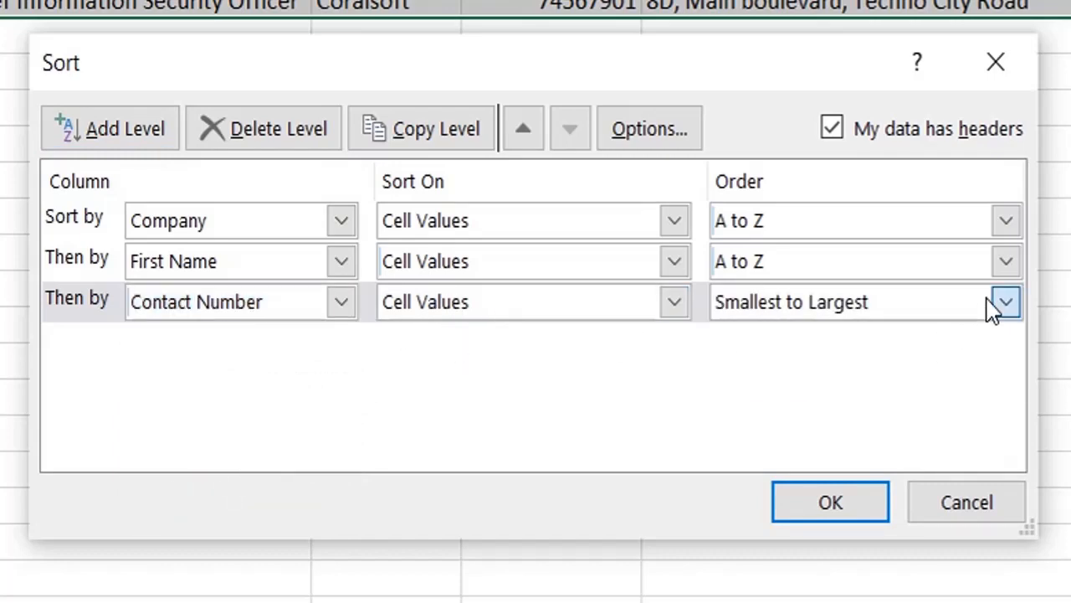
{"action": "left_click", "coordinate": [852, 365]}
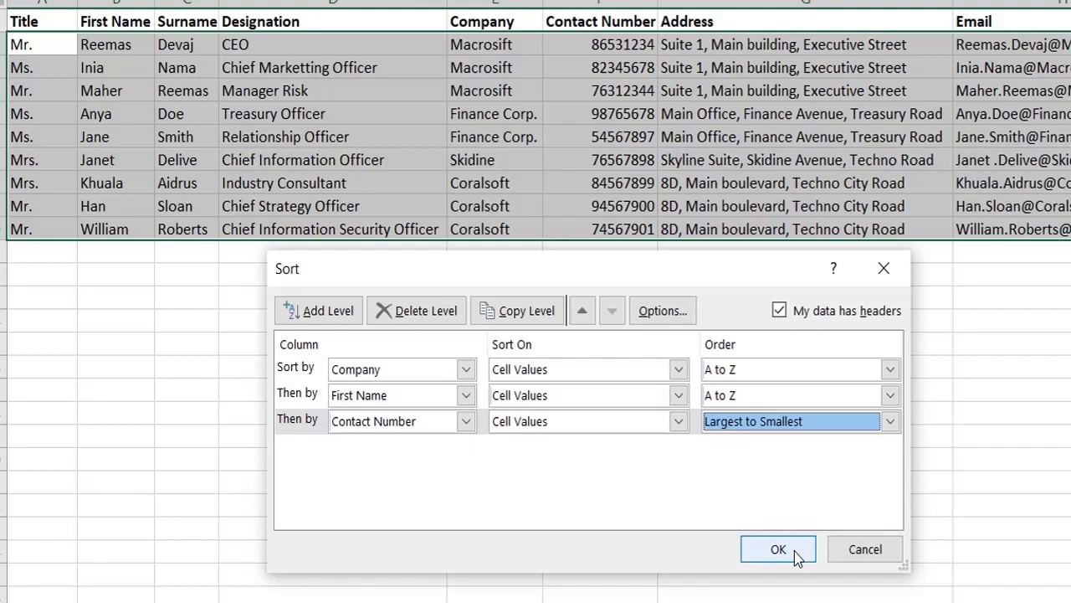
{"action": "left_click", "coordinate": [795, 551]}
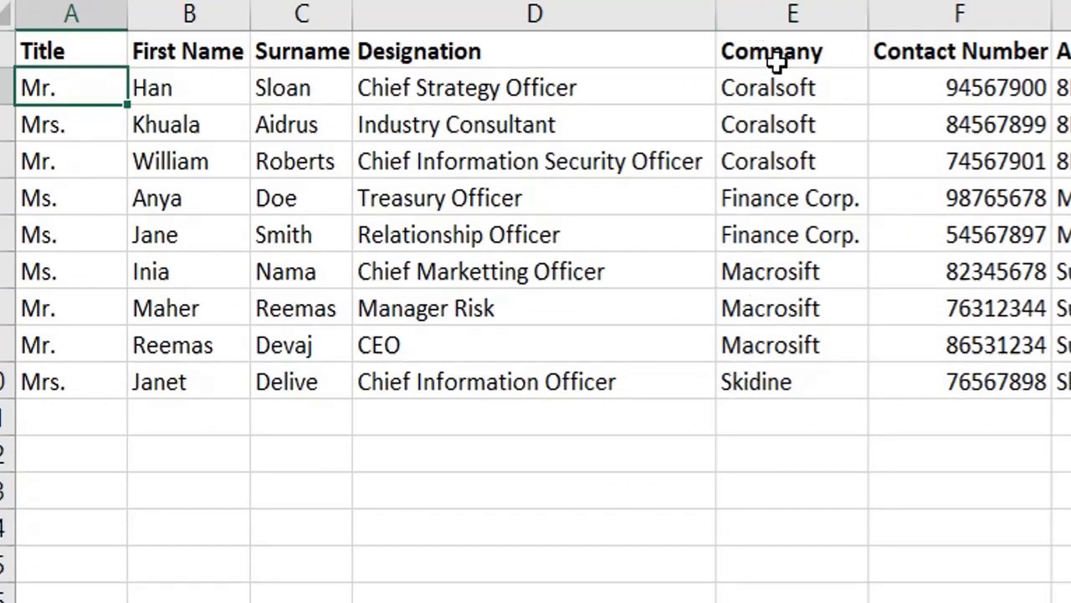
Check the sorted table by highlighting the Coralsoft entries in the Company column and their matching First Name cells
{"action": "left_click", "coordinate": [724, 77]}
{"action": "key", "text": "shift+Down"}
{"action": "key", "text": "shift+Down"}
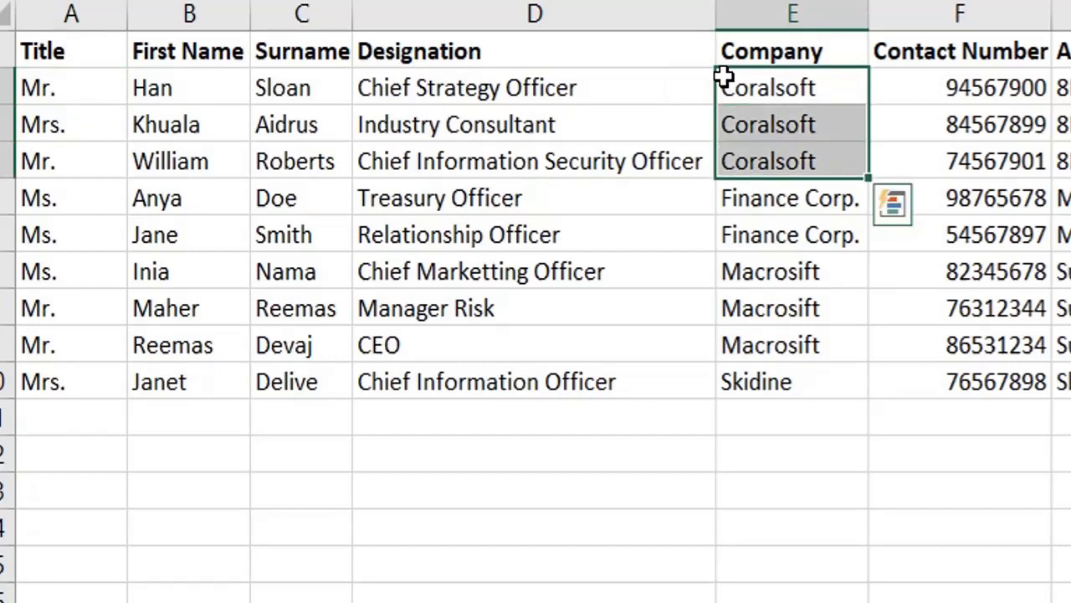
{"action": "left_click", "coordinate": [182, 98]}
{"action": "key", "text": "shift+Down"}
{"action": "key", "text": "shift+Down"}
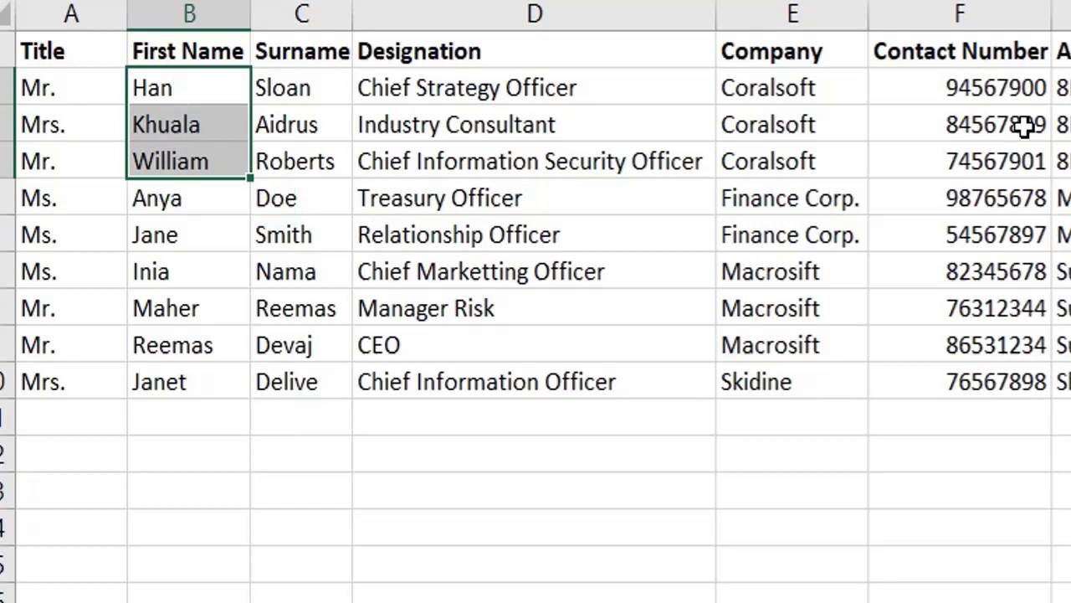
Examine the order of the contact numbers within the Coralsoft, Finance Corp. and Macrosift groups
{"action": "left_click", "coordinate": [989, 83]}
{"action": "key", "text": "shift+Down"}
{"action": "key", "text": "shift+Down"}
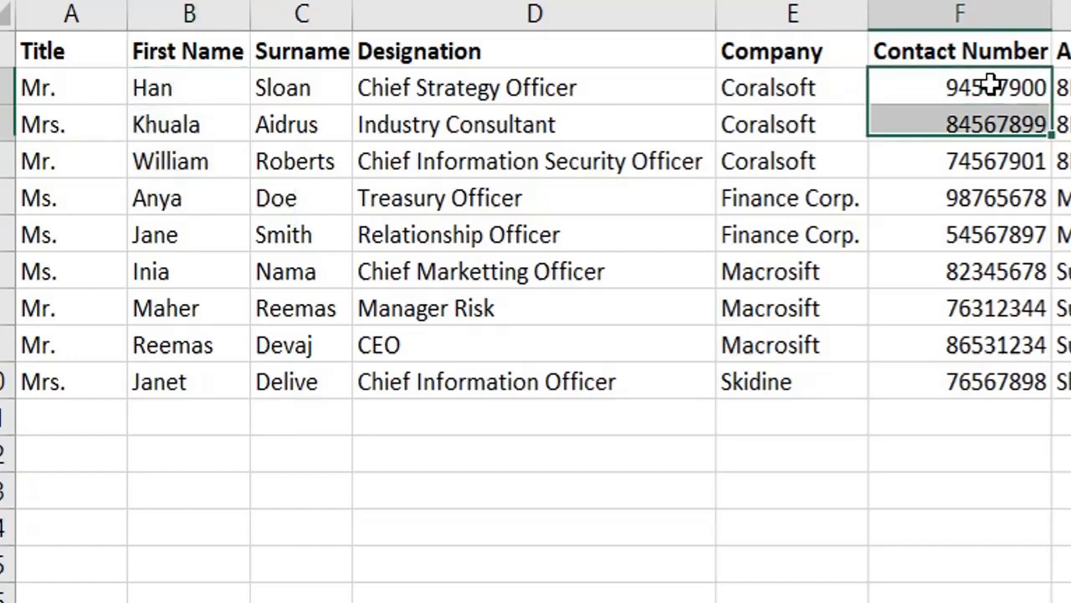
{"action": "key", "text": "Down"}
{"action": "key", "text": "Down"}
{"action": "key", "text": "Down"}
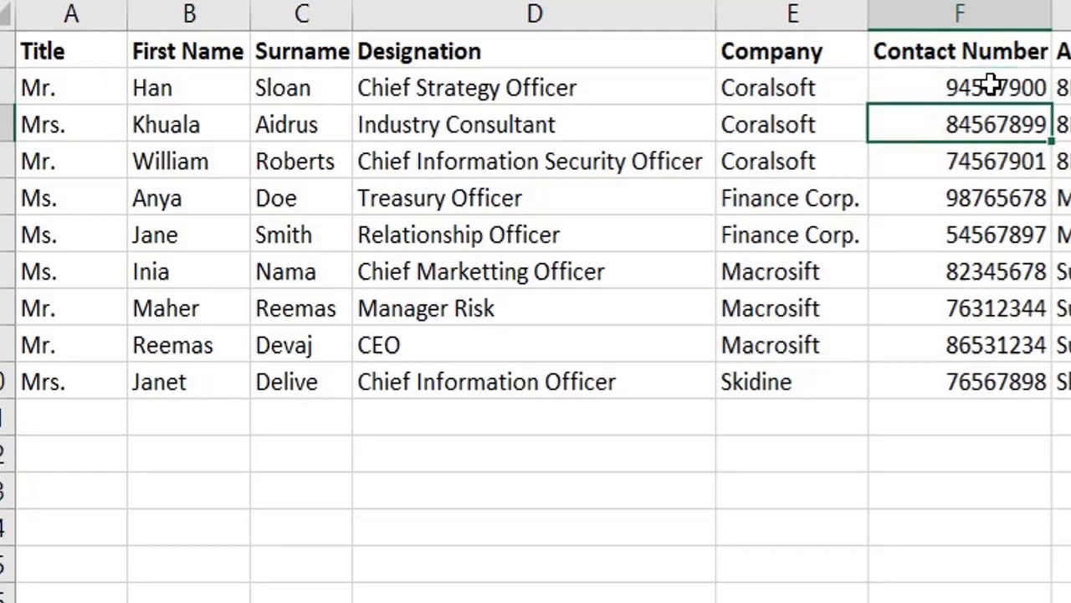
{"action": "key", "text": "shift+Down"}
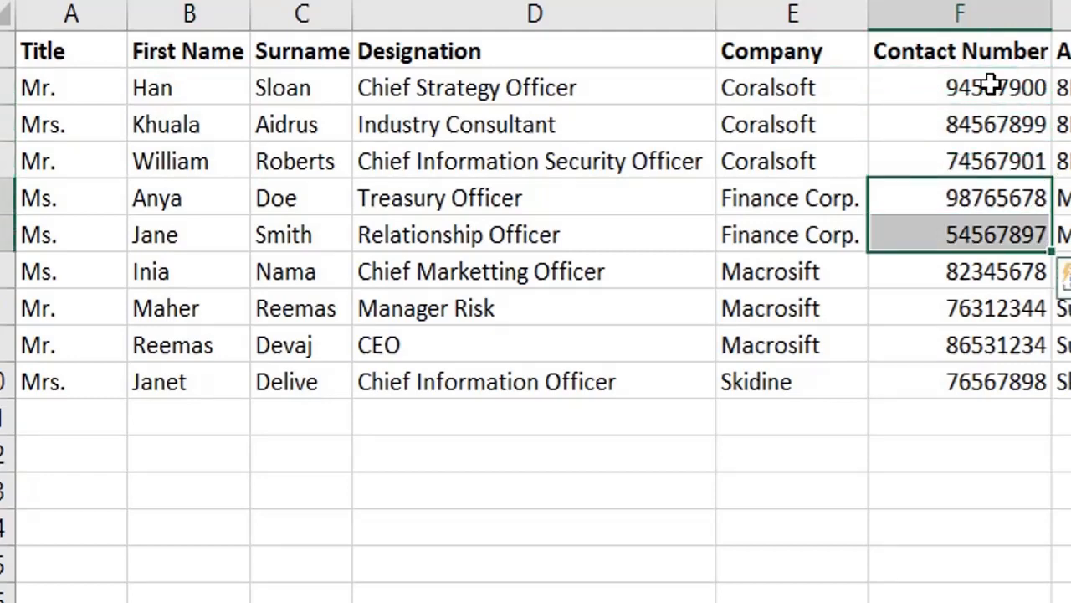
{"action": "key", "text": "Down"}
{"action": "key", "text": "Down"}
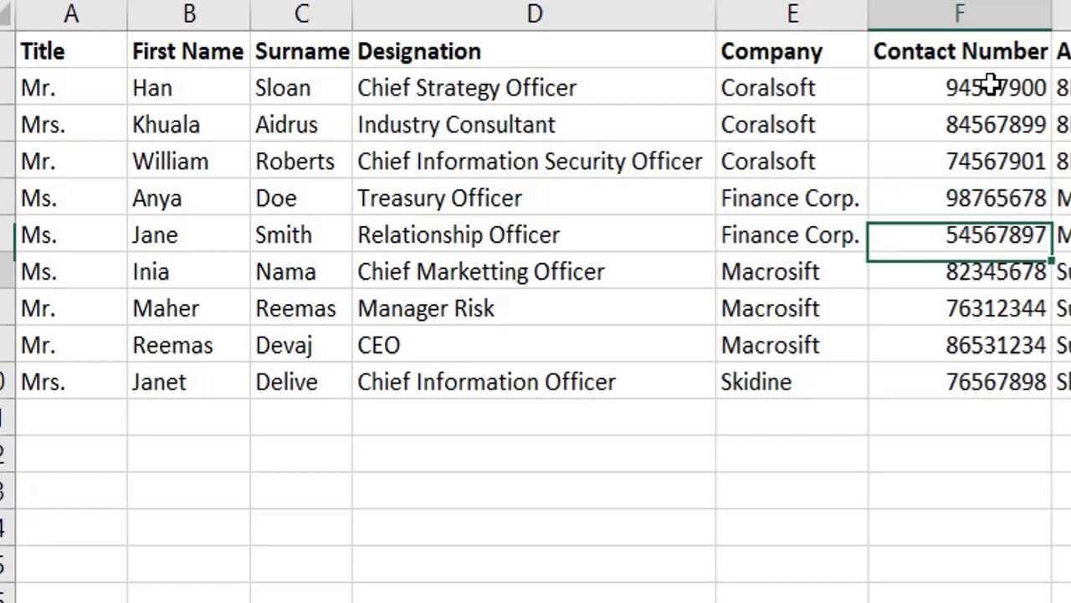
{"action": "key", "text": "shift+Down"}
{"action": "key", "text": "Down"}
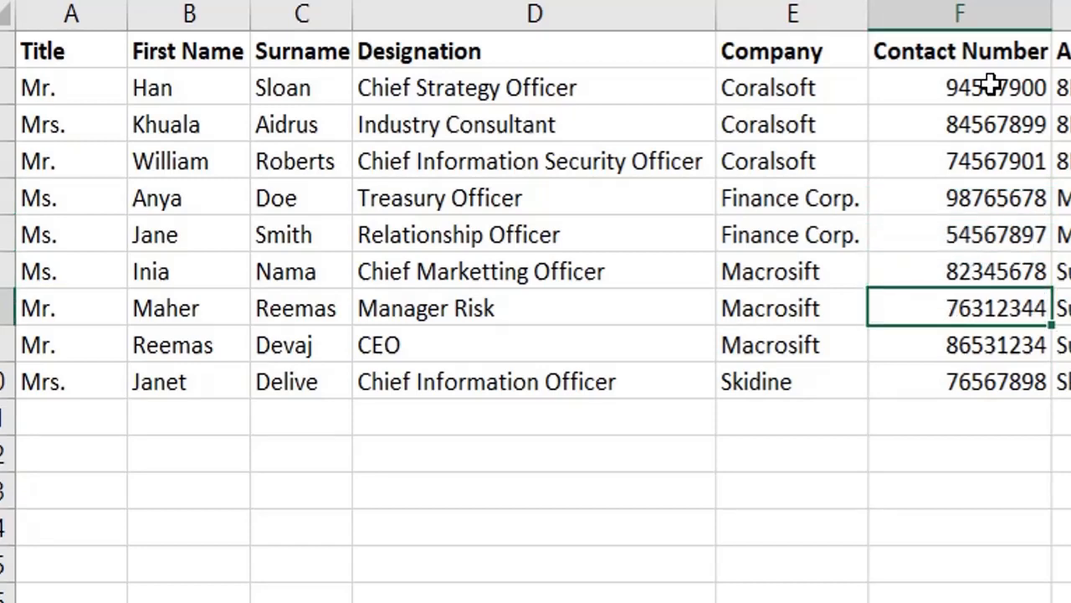
{"action": "left_click", "coordinate": [728, 160]}
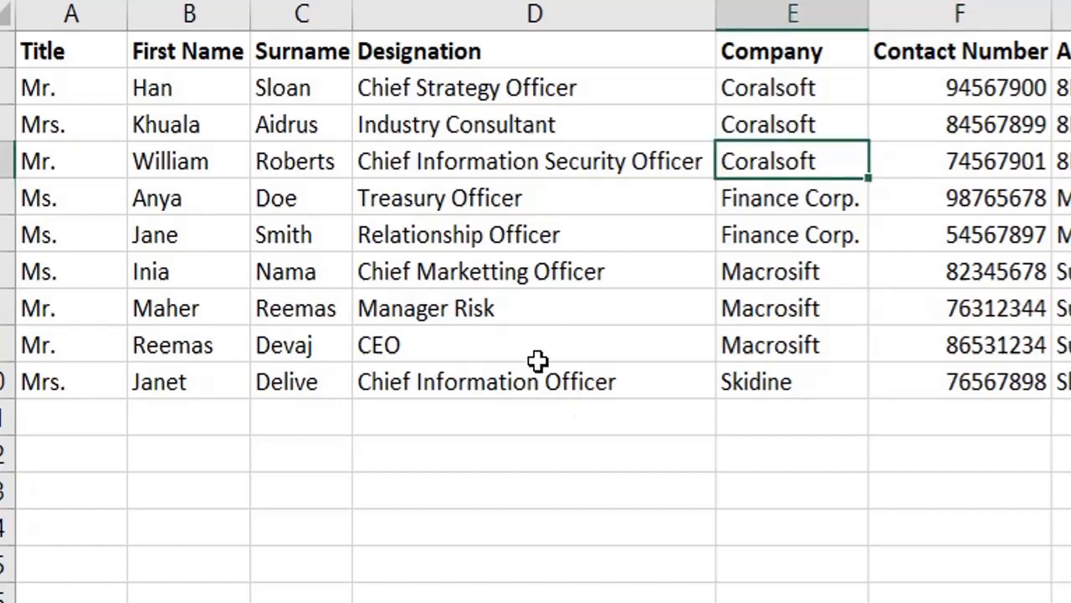
{"action": "left_click", "coordinate": [649, 532]}
{"action": "left_click", "coordinate": [274, 489]}
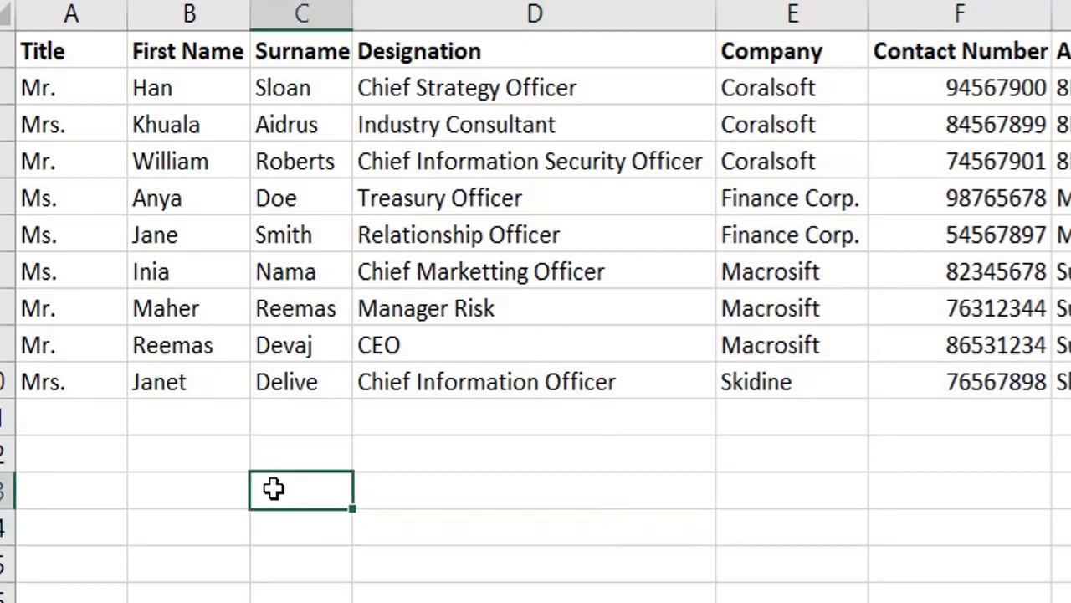